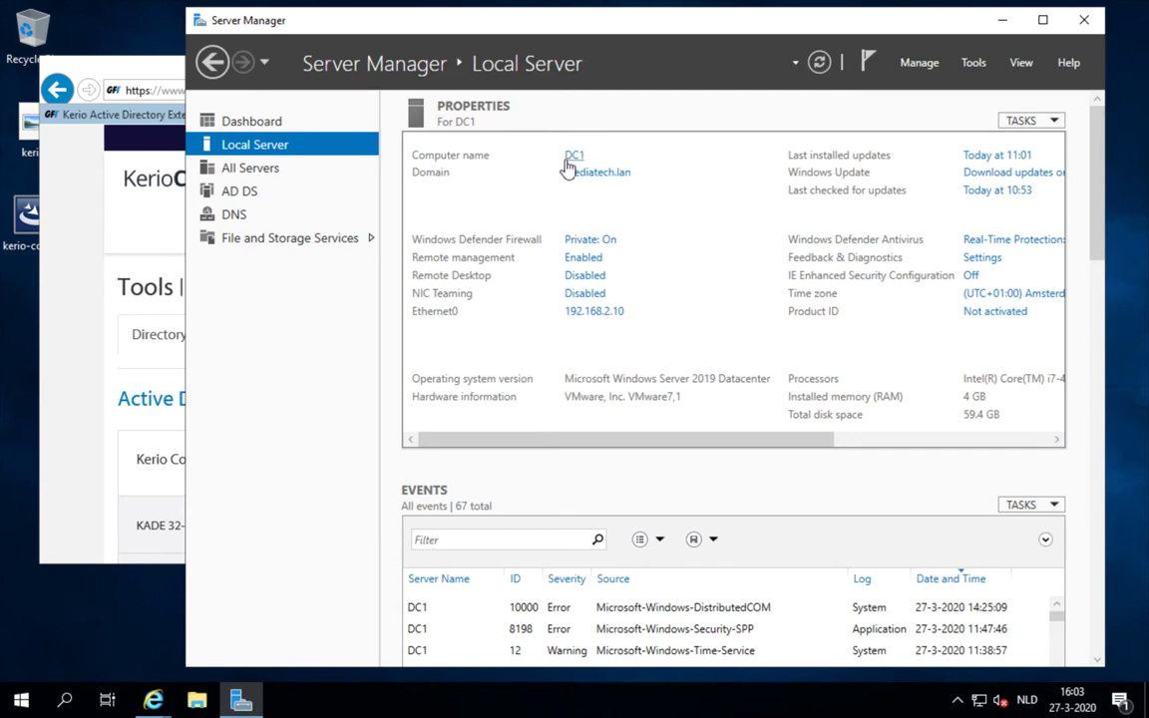
Check the KADE 64-bit download on the Kerio tools page, then close Internet Explorer and all its tabs
click(93, 249)
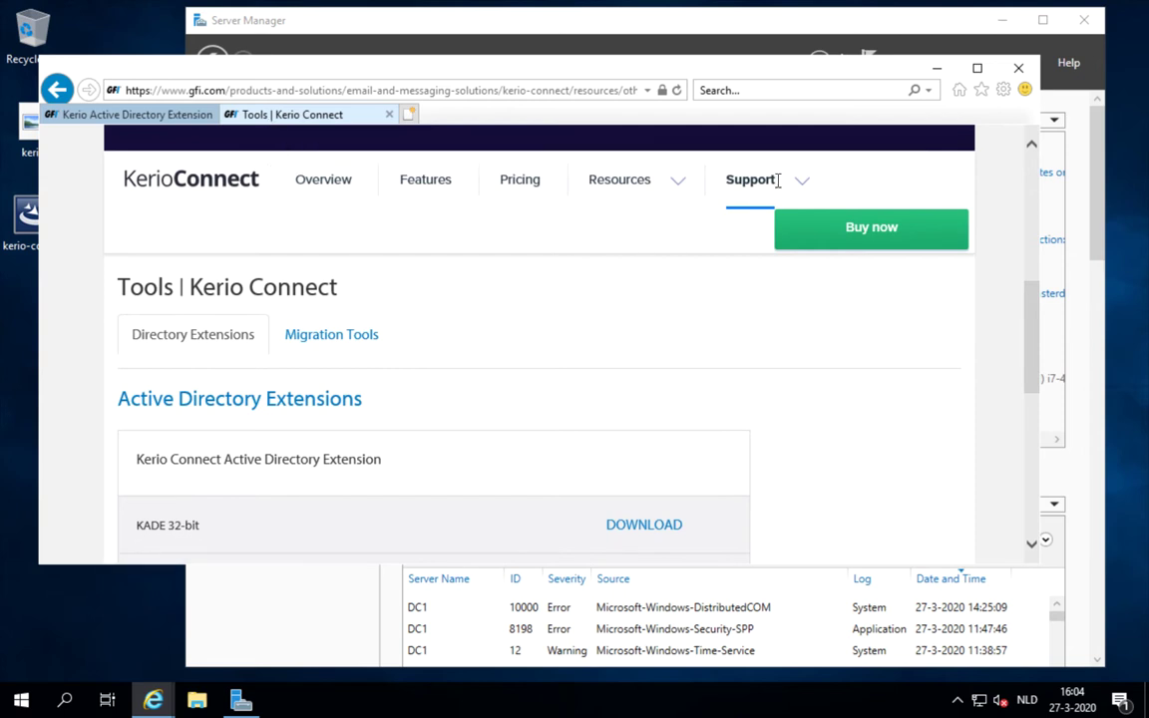
scroll(722, 278, down, 1)
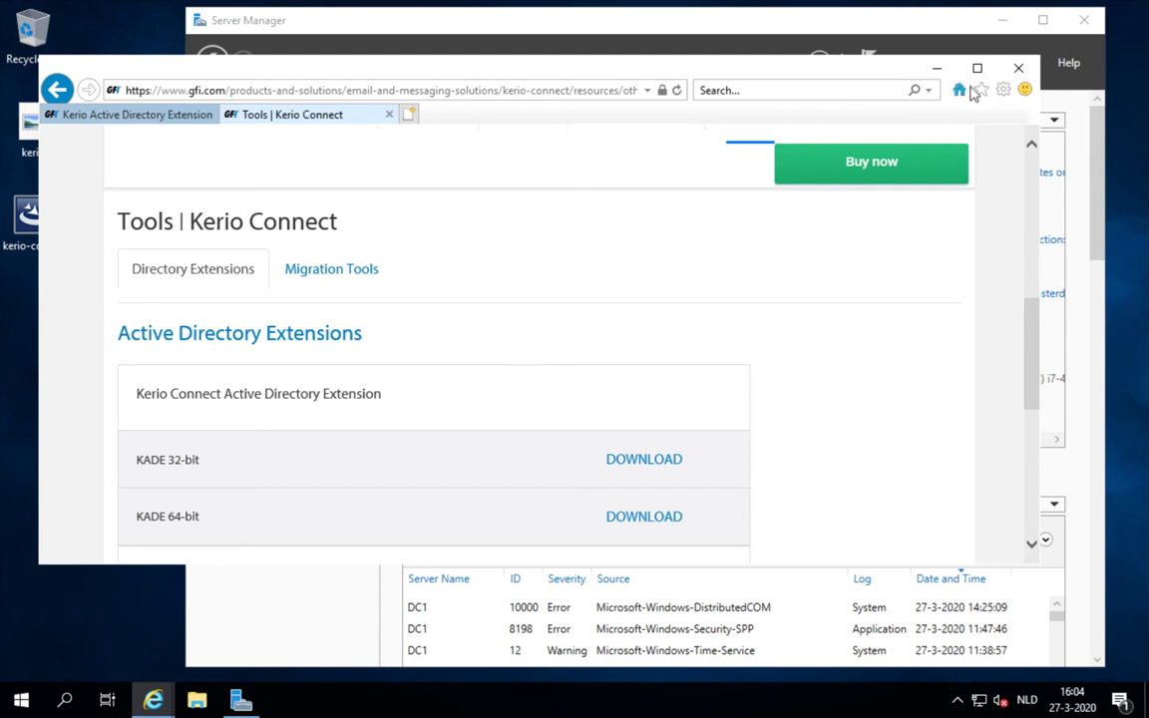
click(1017, 71)
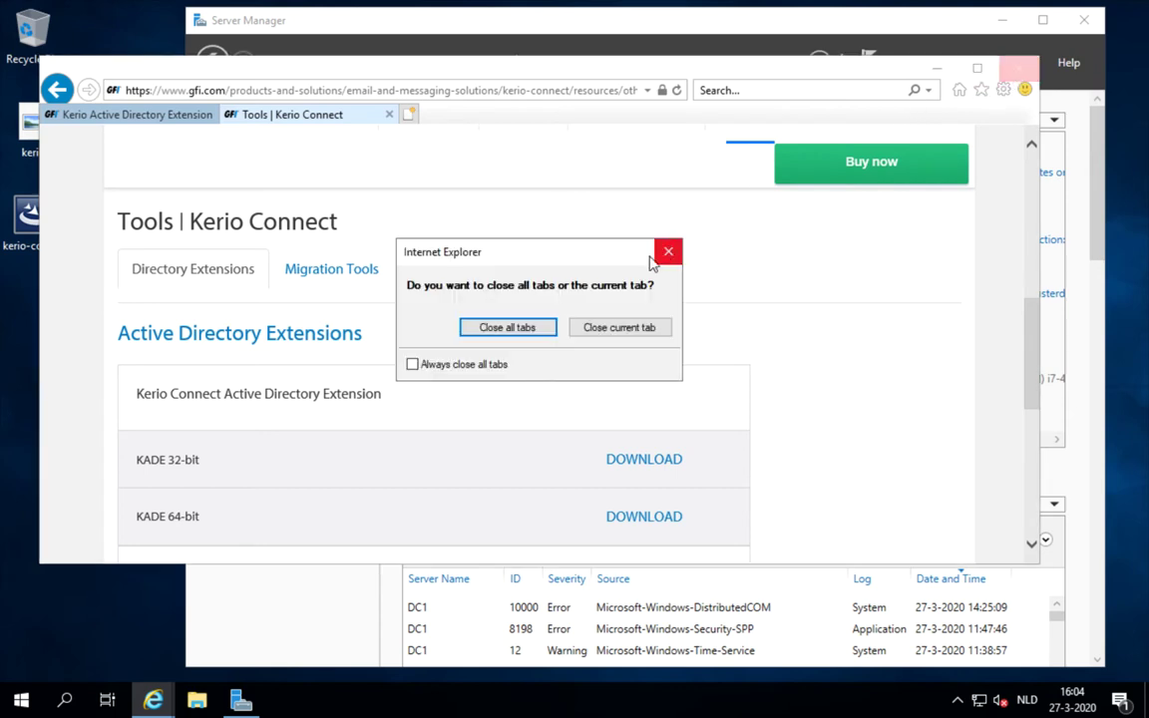
click(526, 329)
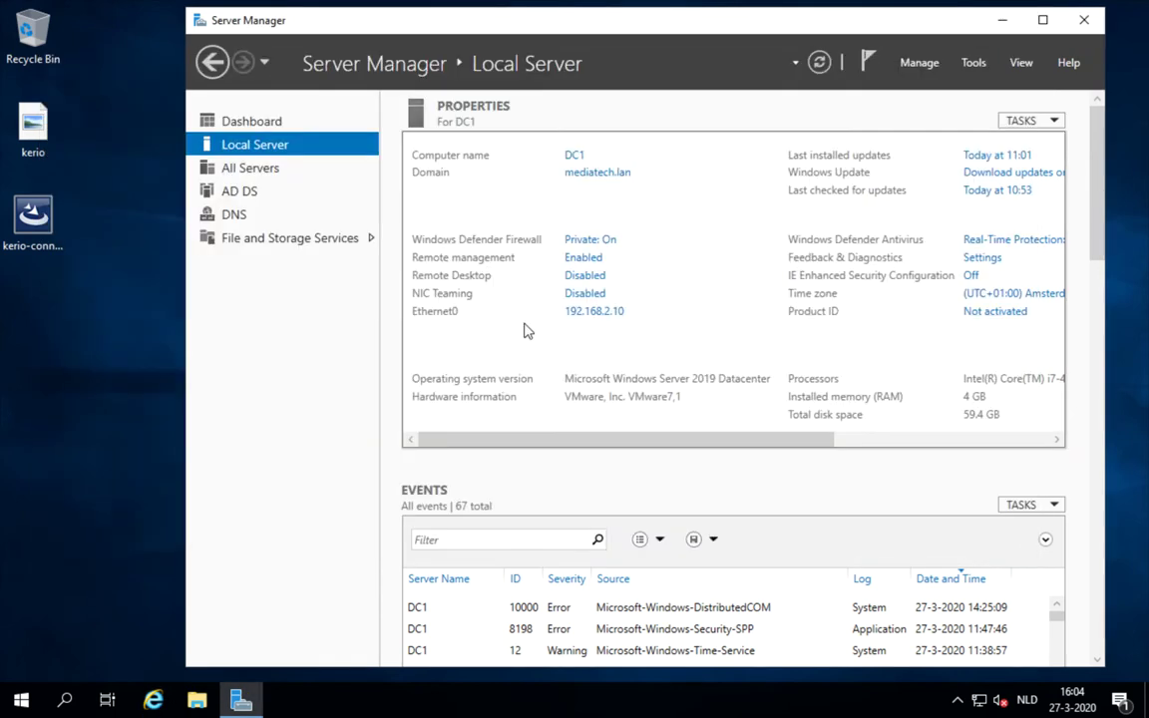
Run the downloaded KADE installer as administrator and minimize Server Manager
click(112, 275)
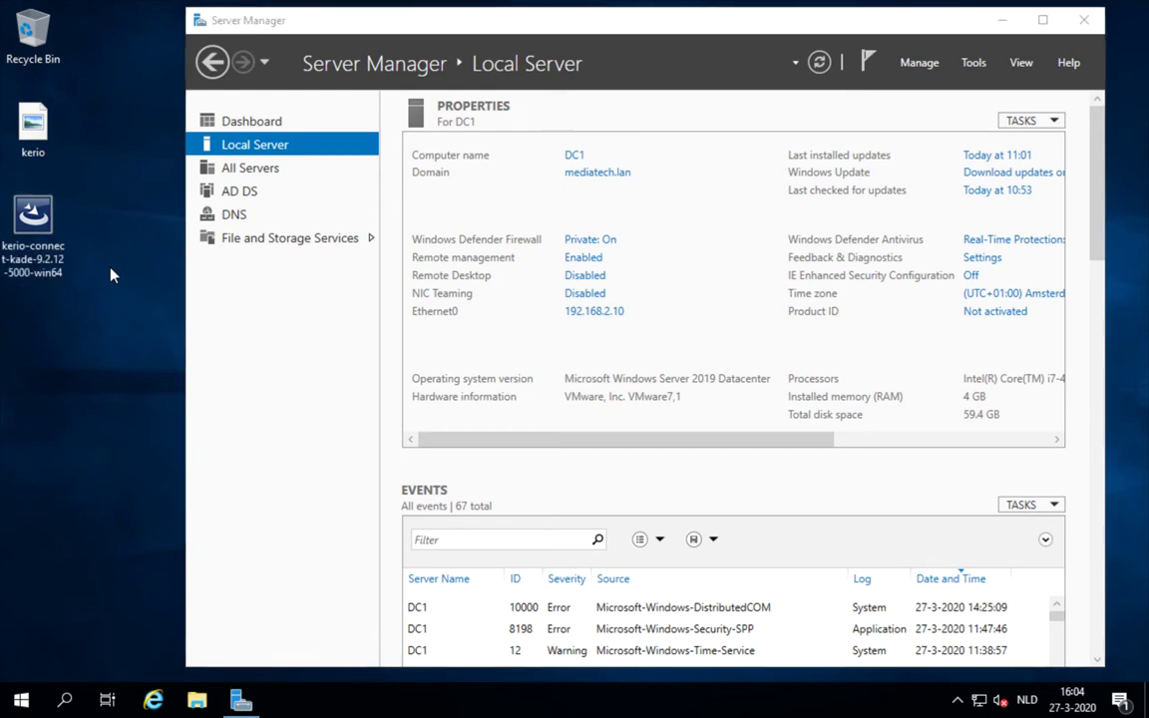
click(30, 222)
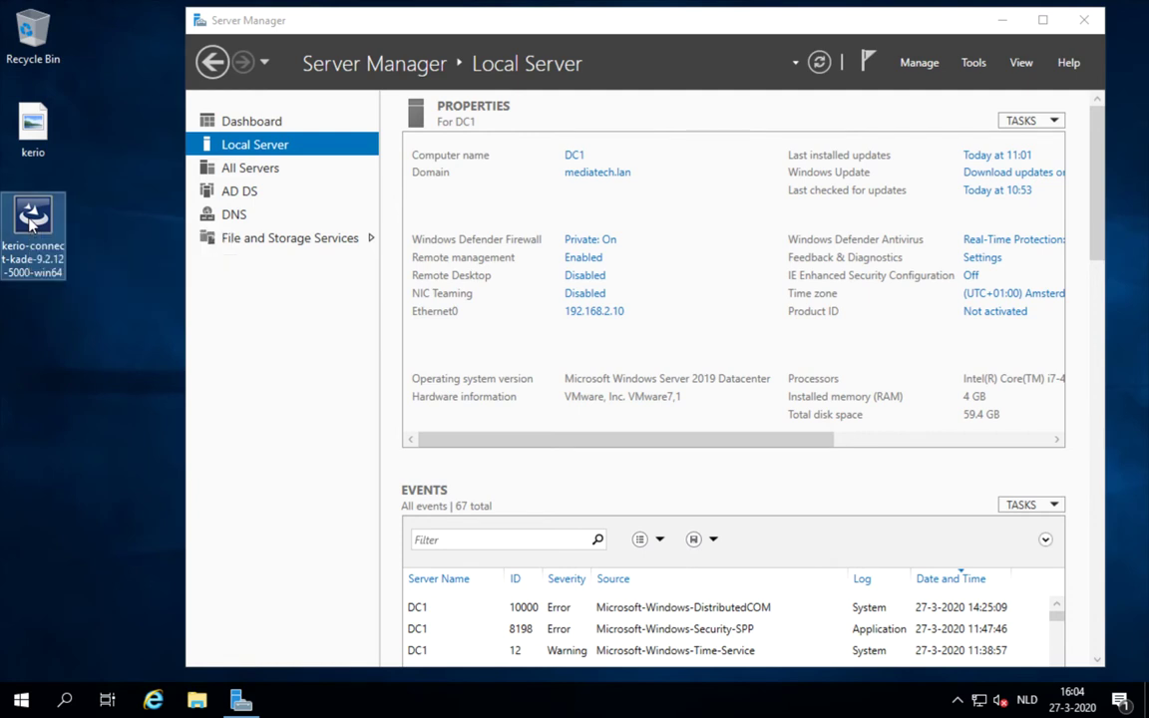
right_click(30, 224)
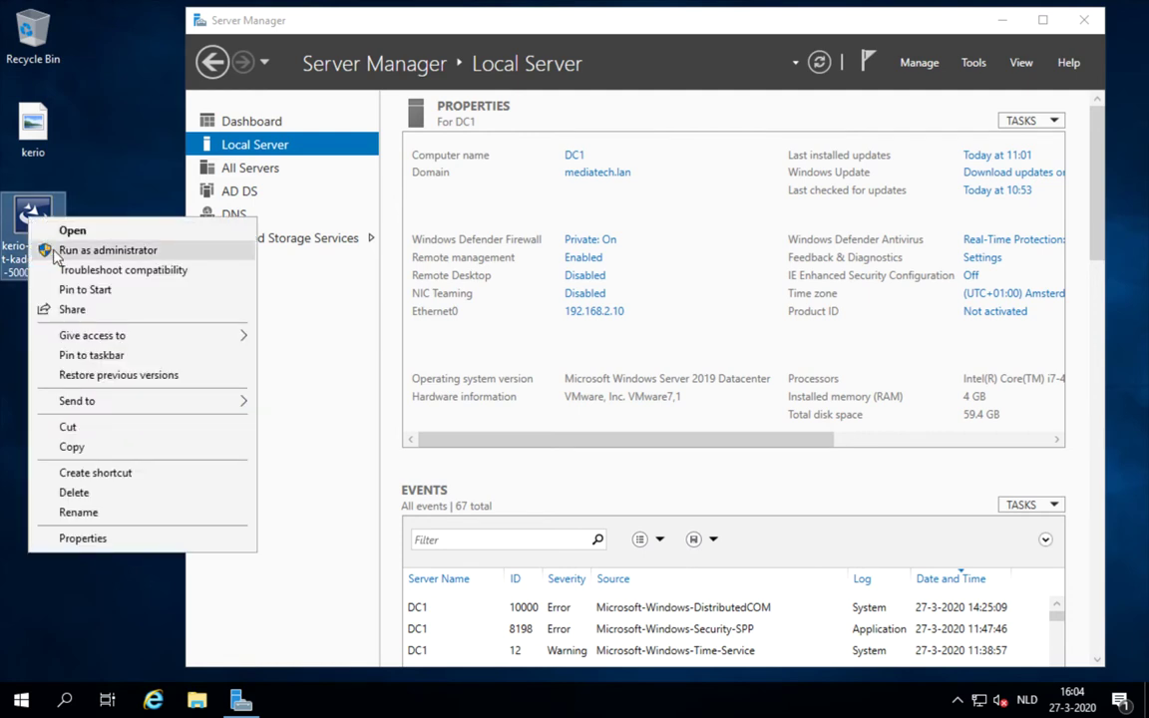
click(55, 251)
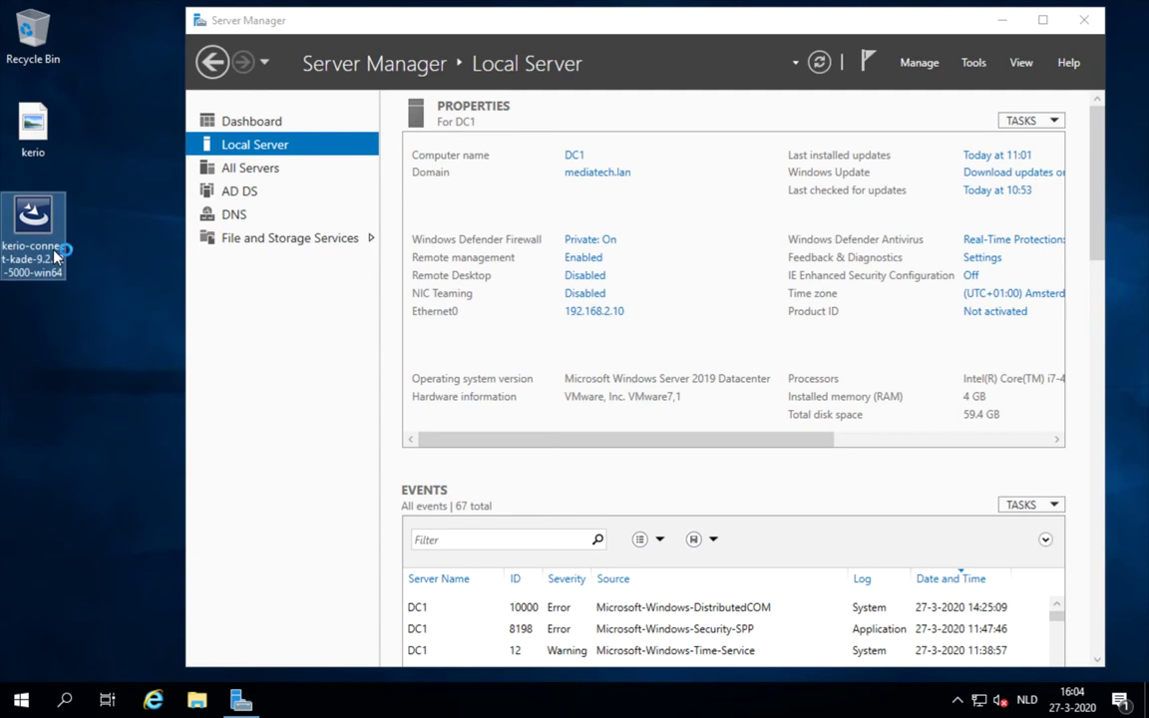
click(1001, 24)
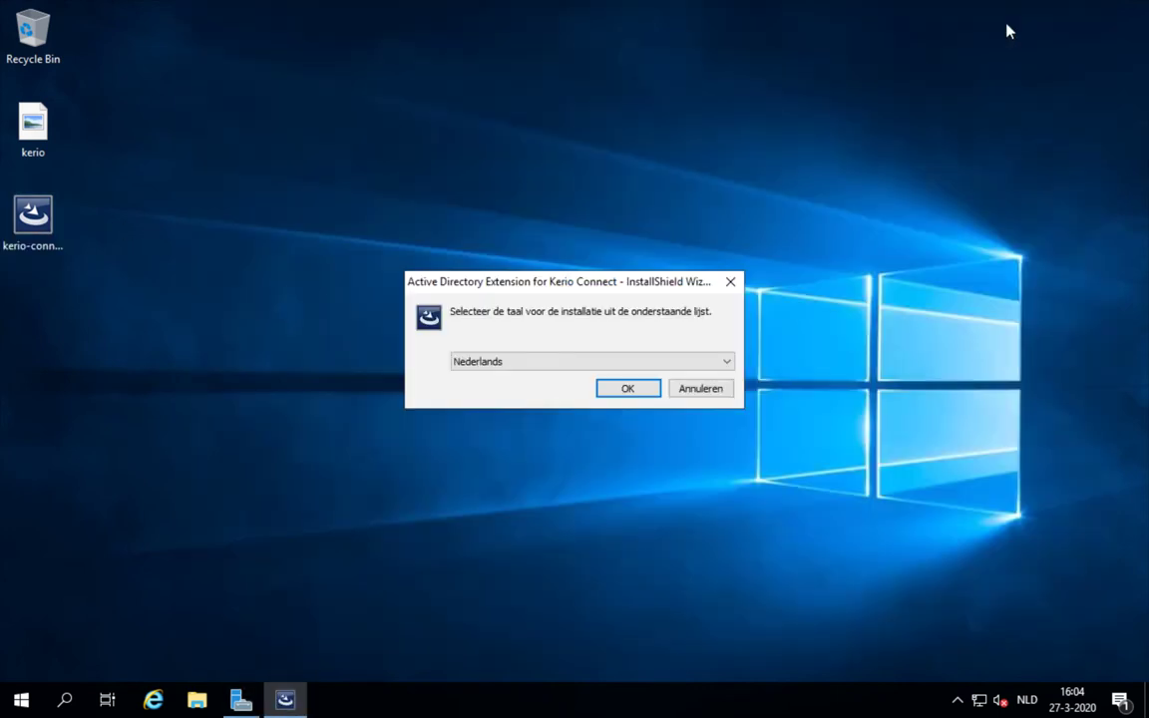
Install Active Directory Extension 9.2.12 in English with the default folder and Complete setup type
click(616, 365)
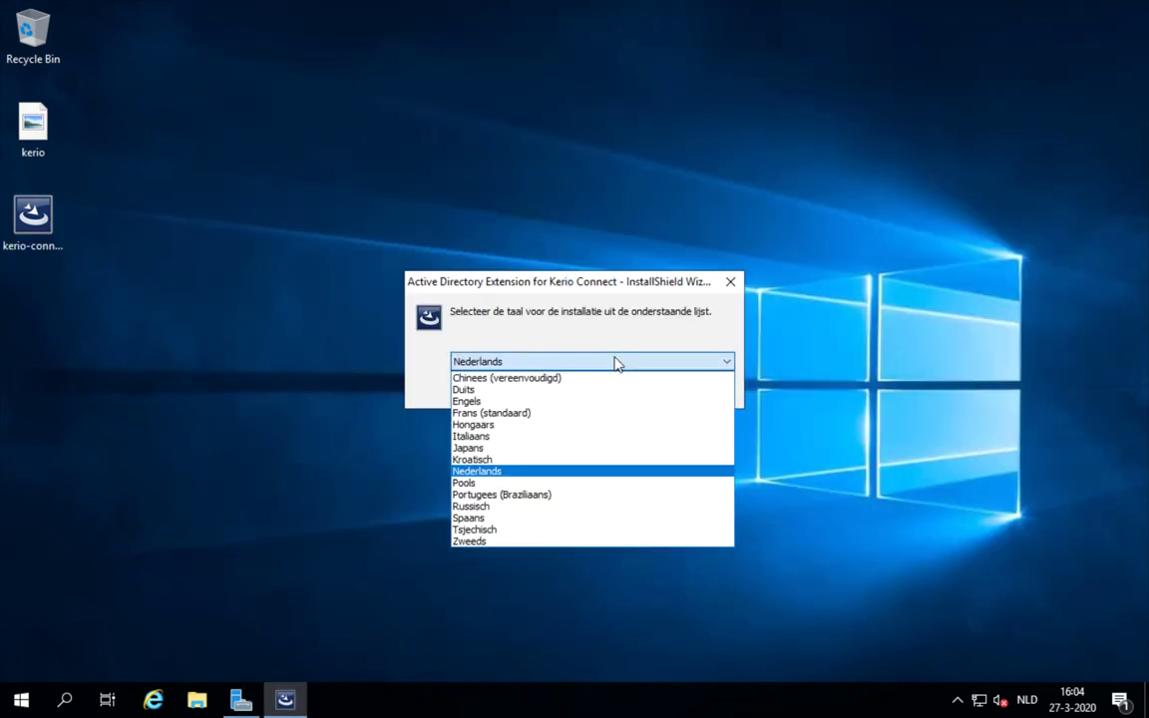
click(595, 407)
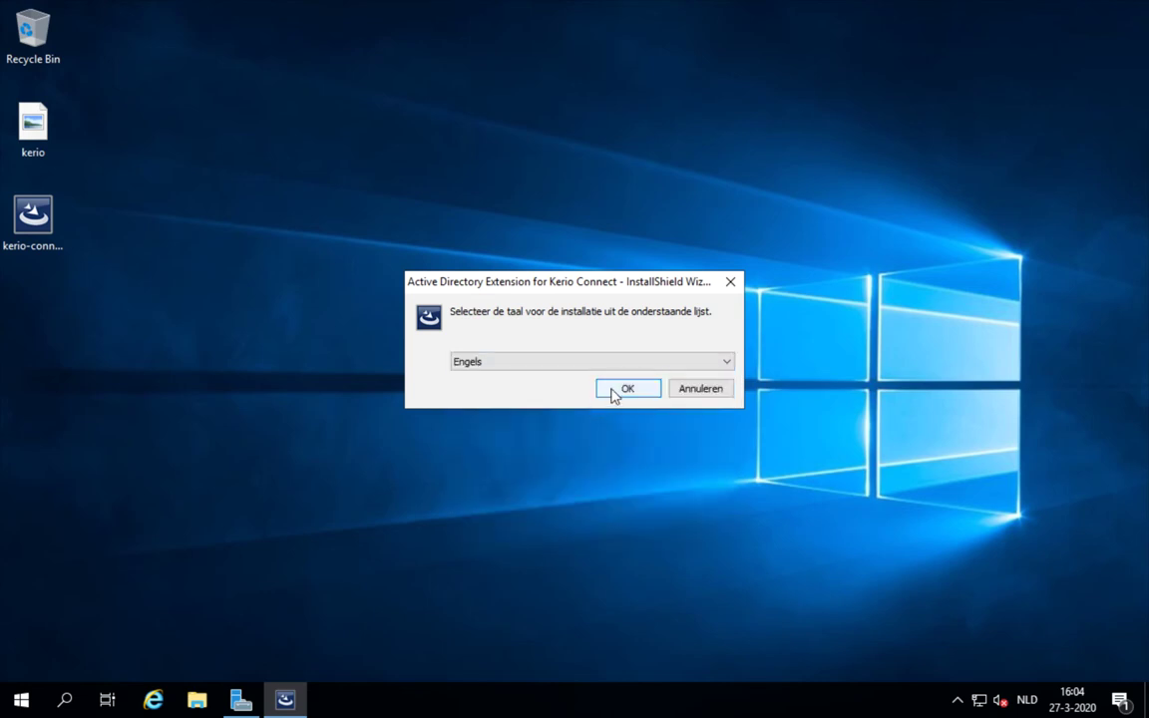
click(615, 391)
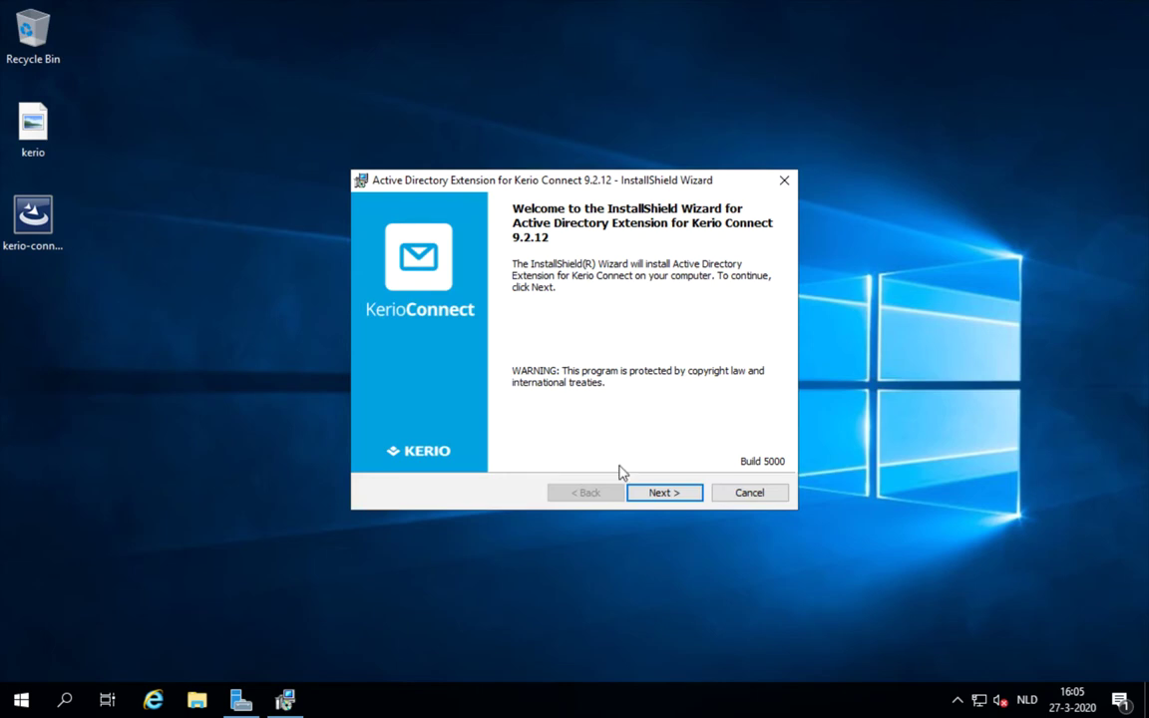
click(643, 497)
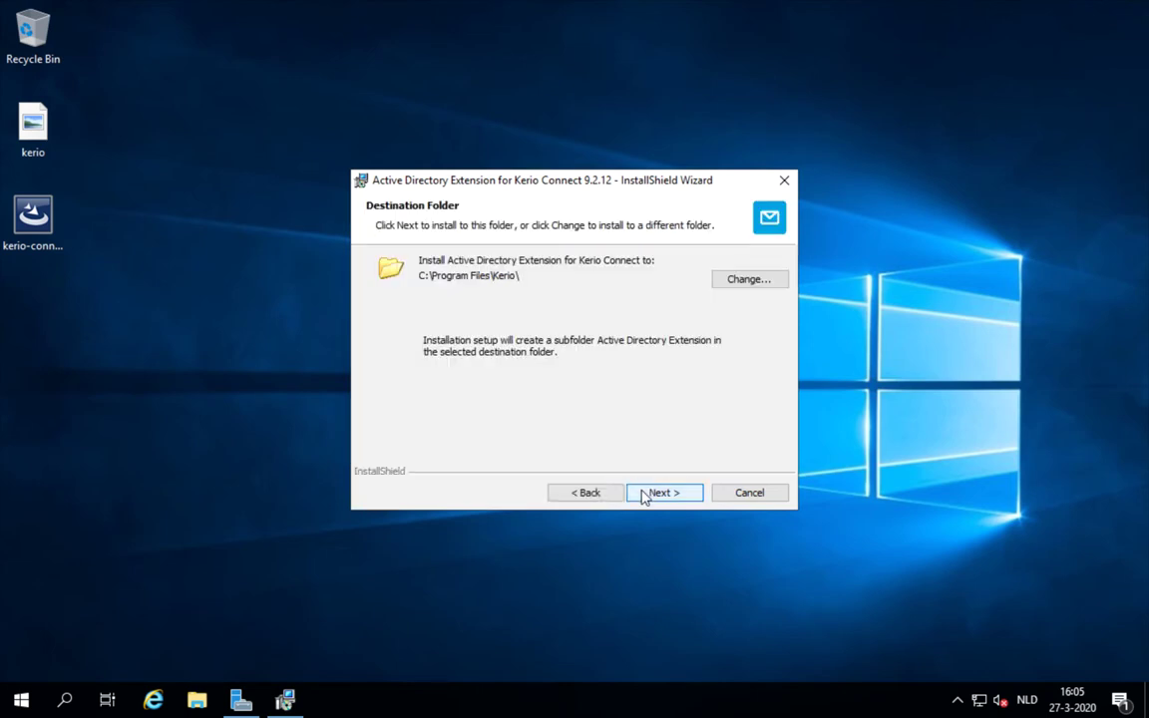
click(643, 496)
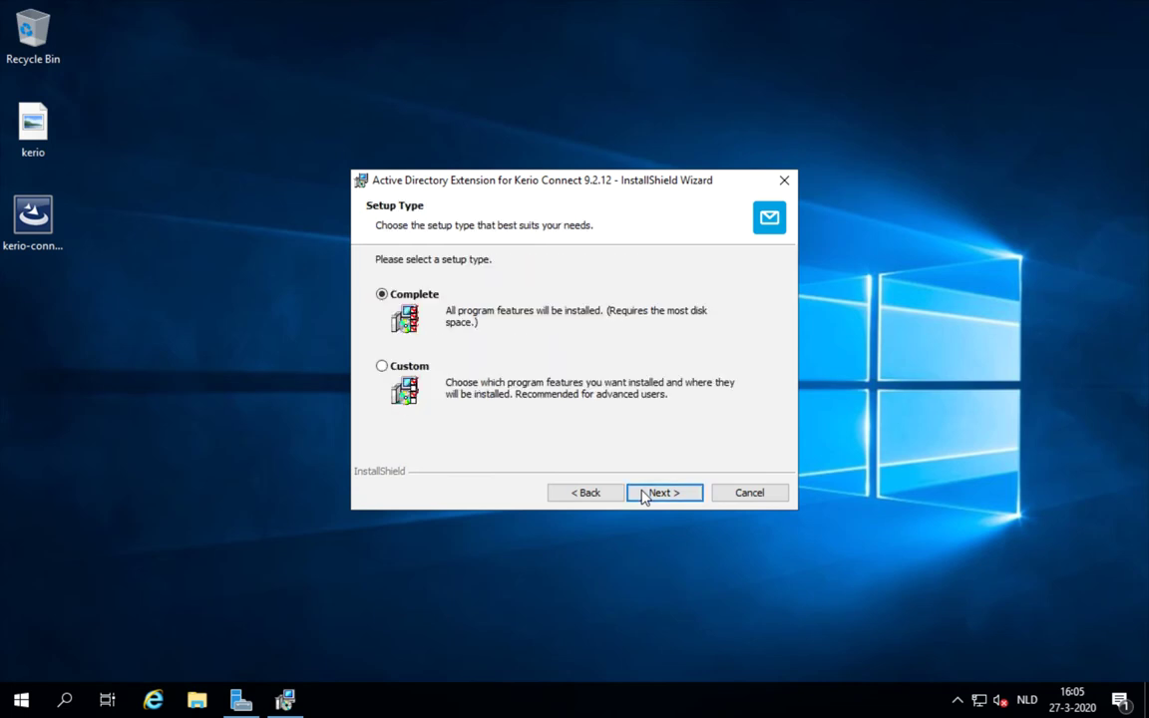
click(643, 497)
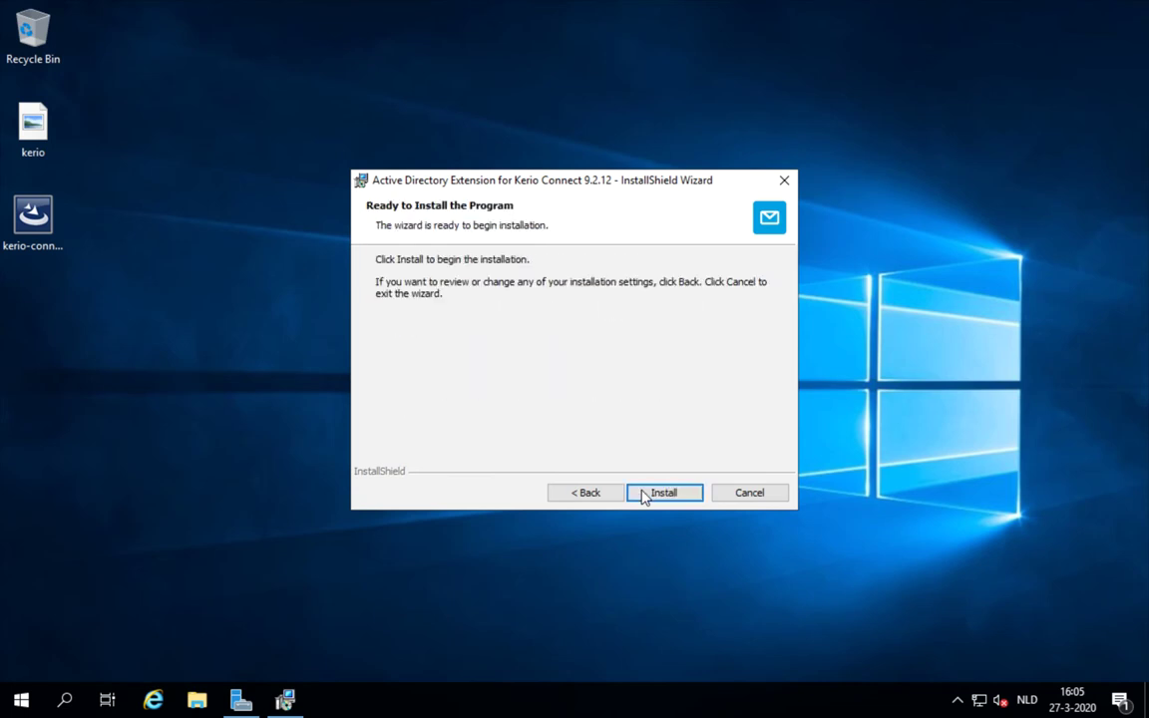
click(643, 495)
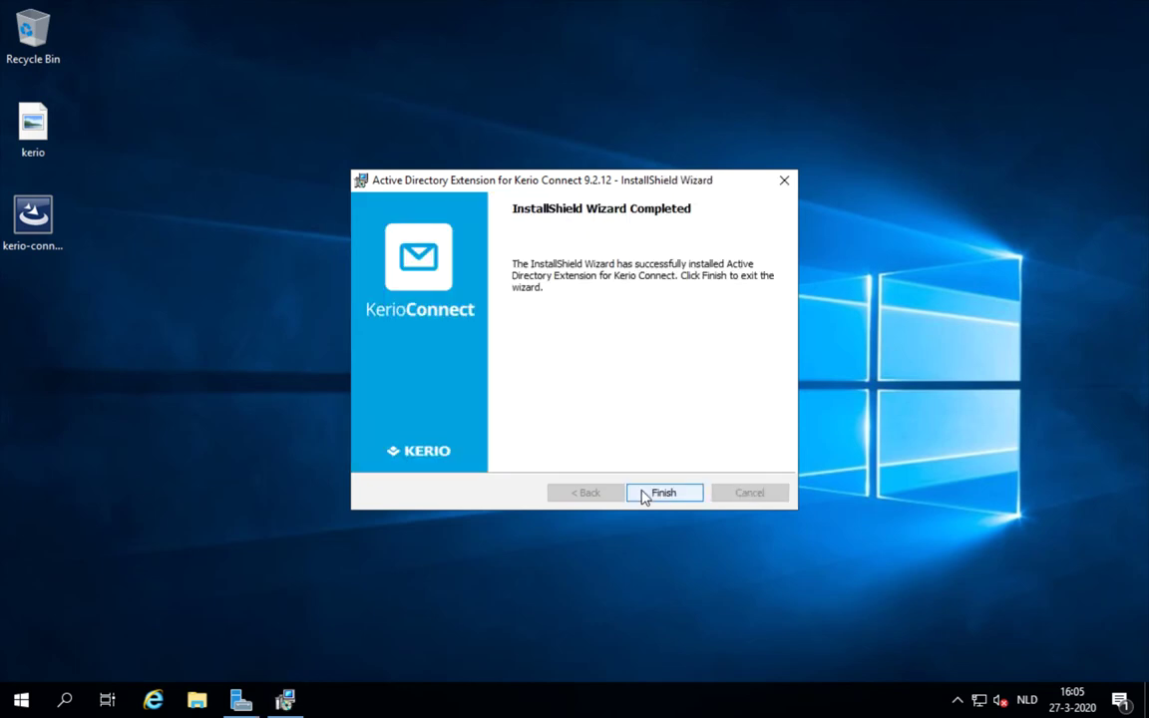
click(643, 494)
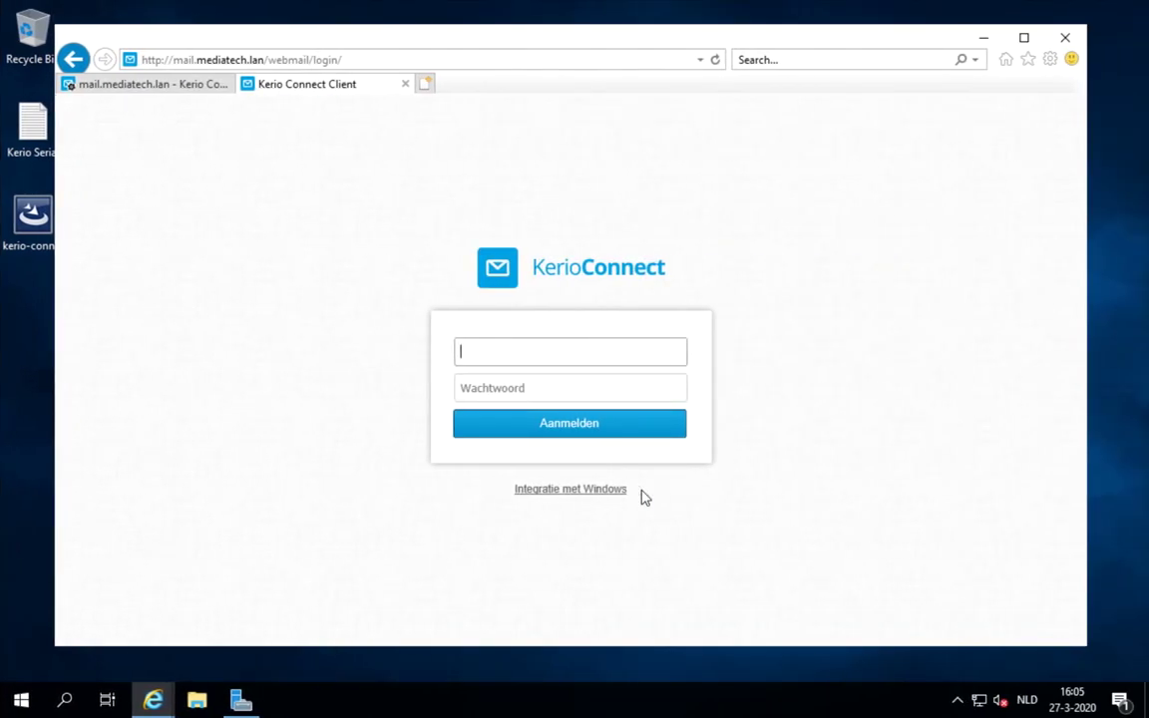
In the Kerio admin tab, go to Configuration > Domains and select mediatech.lan
click(192, 88)
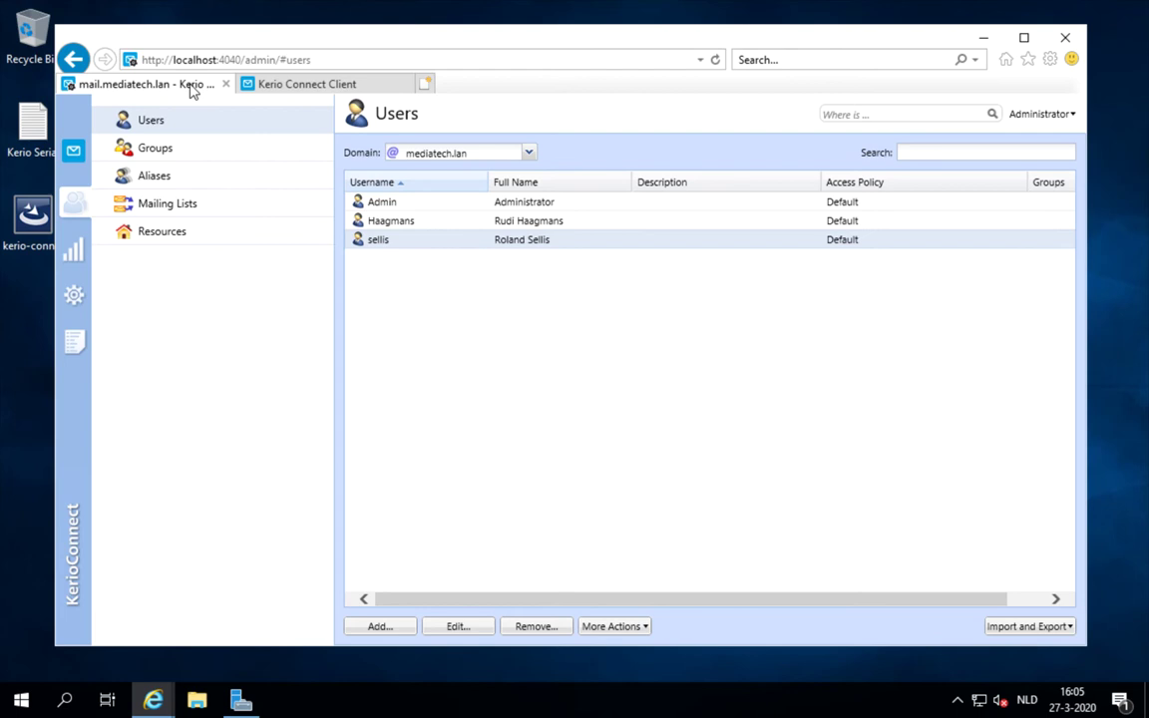
click(74, 155)
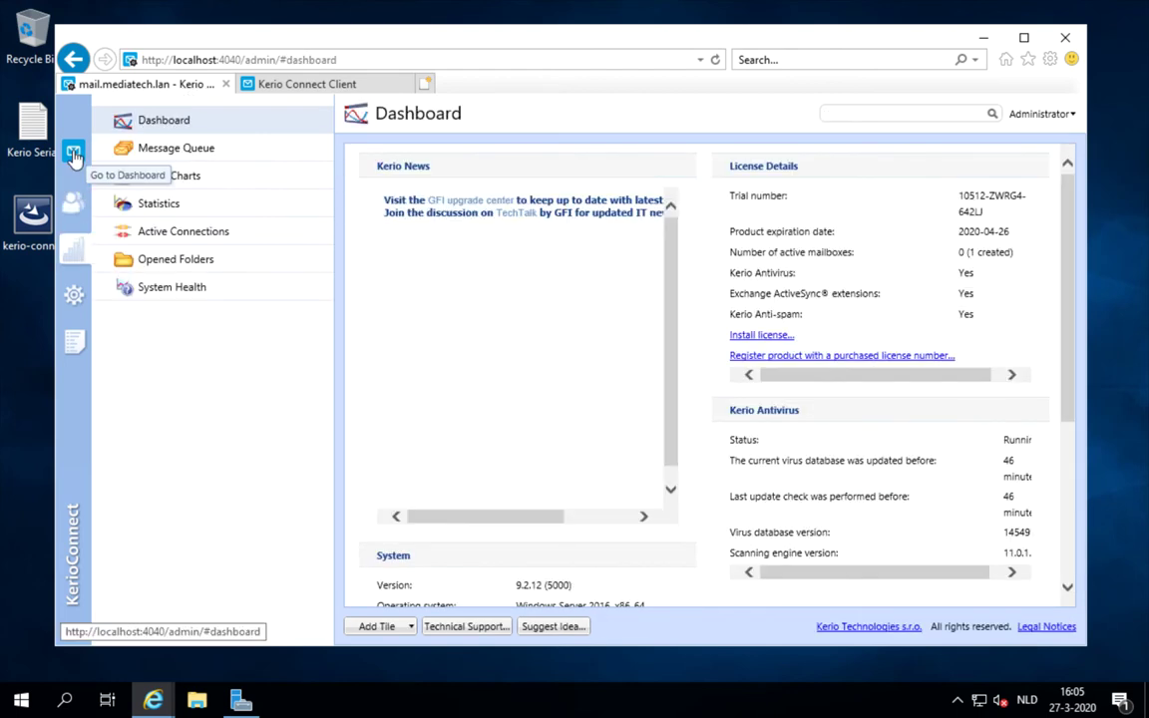
click(75, 297)
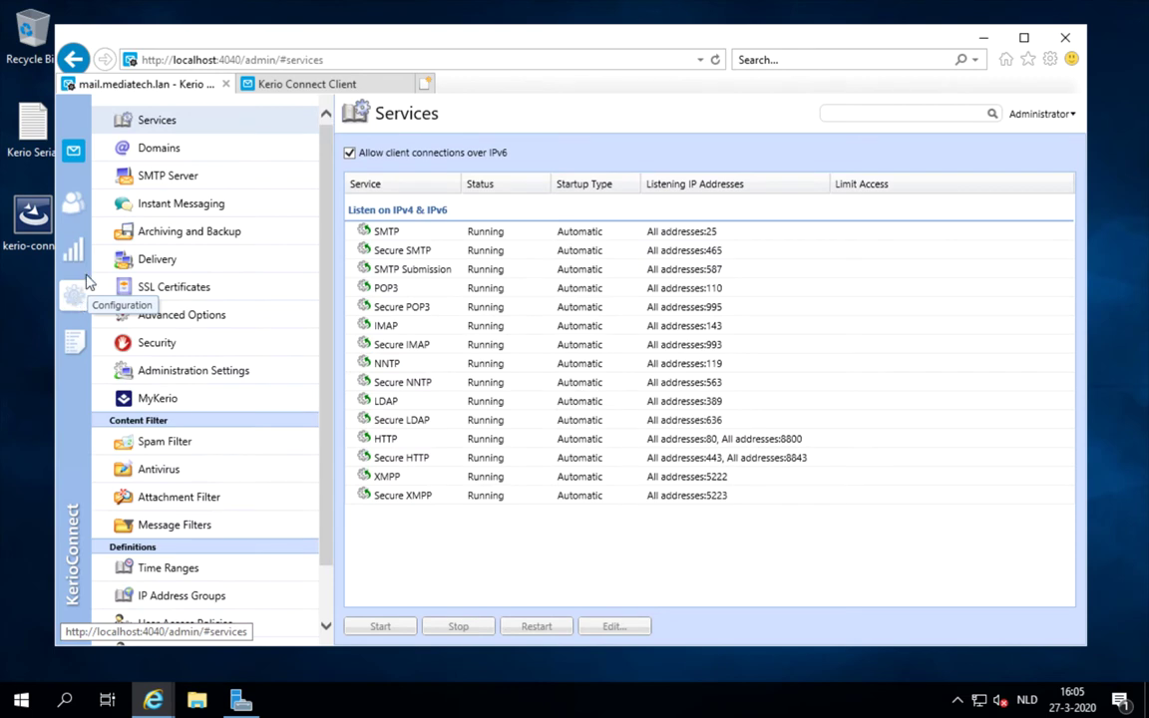
click(157, 148)
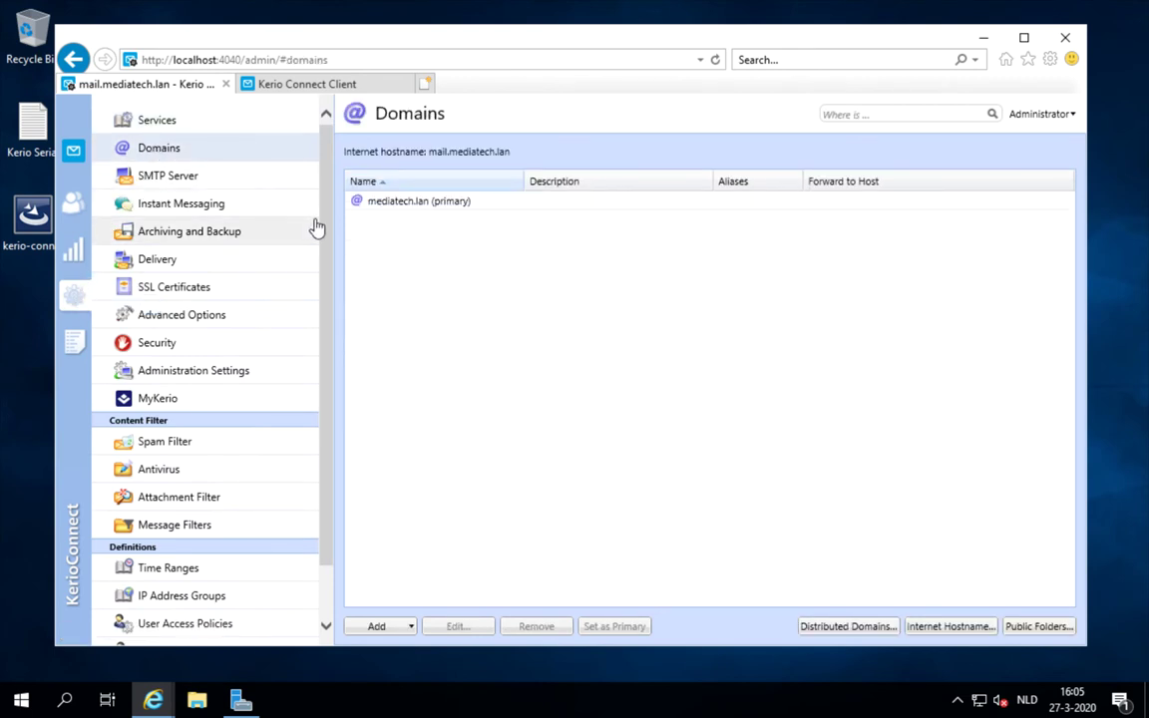
click(424, 204)
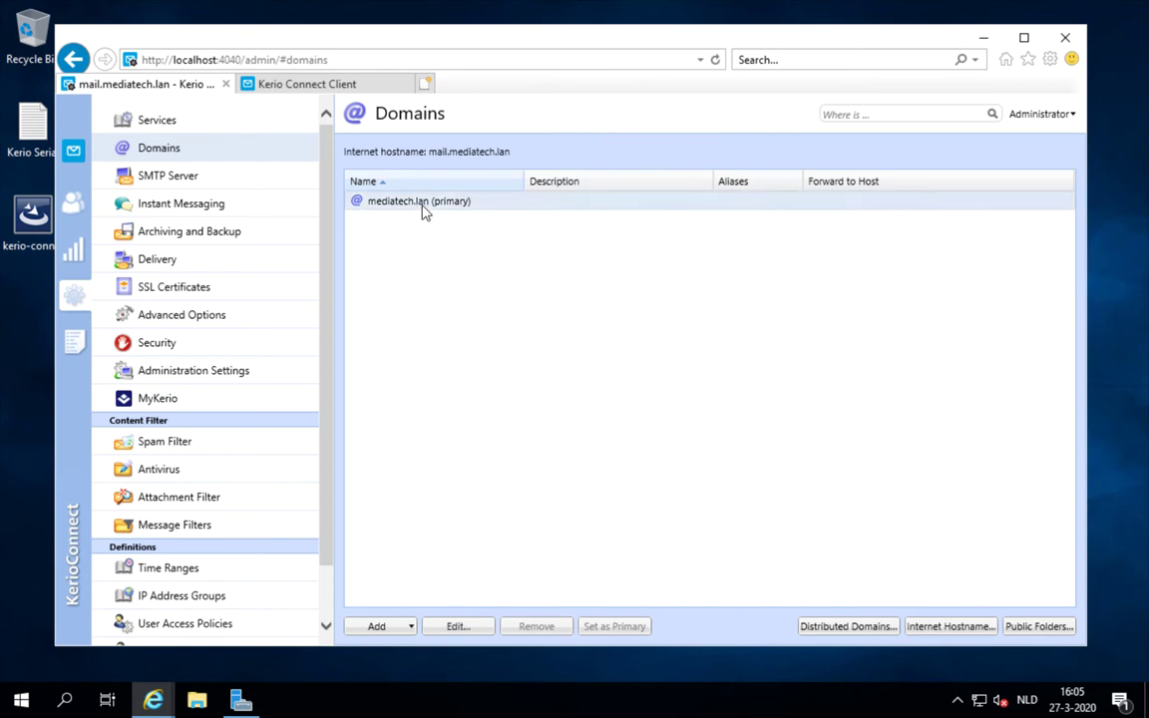
In mediatech.lan's Directory Service settings, enable user mapping with Microsoft Active Directory
click(449, 625)
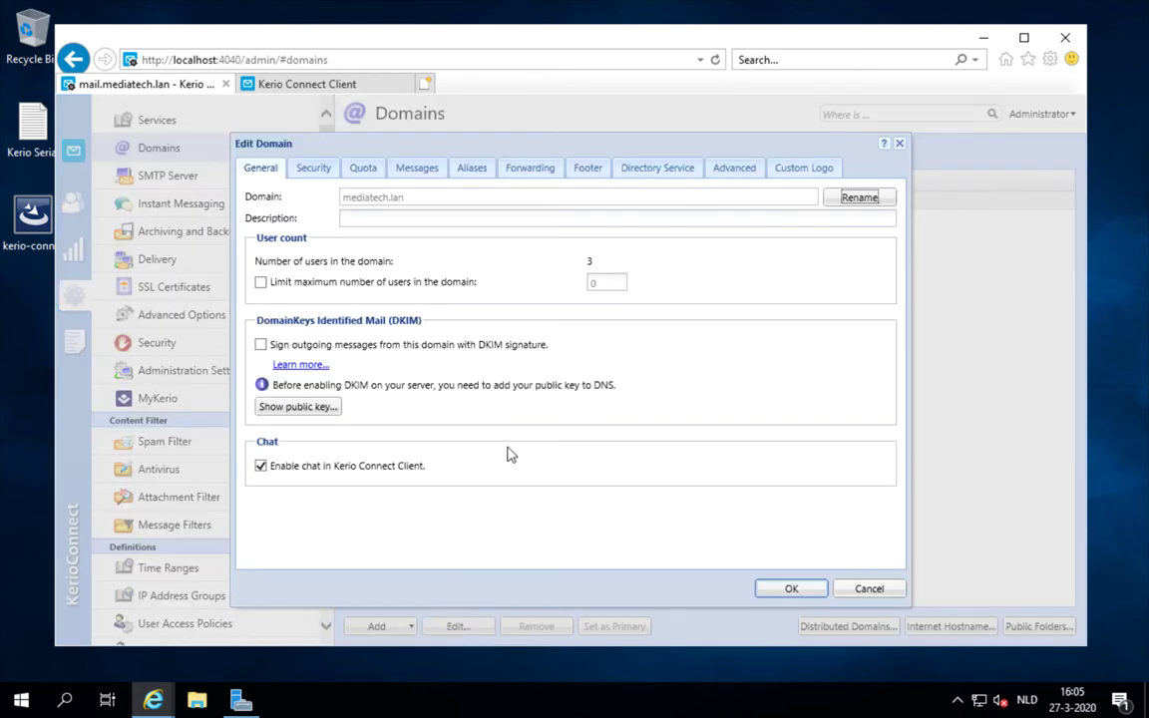
click(641, 176)
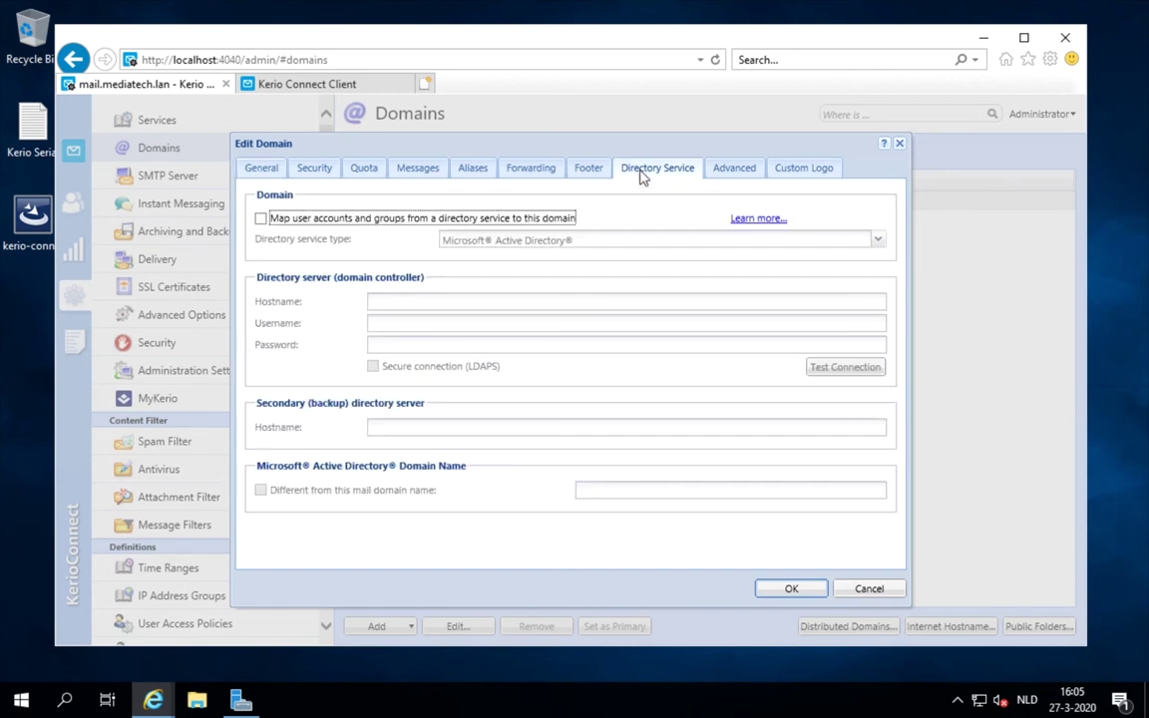
click(260, 219)
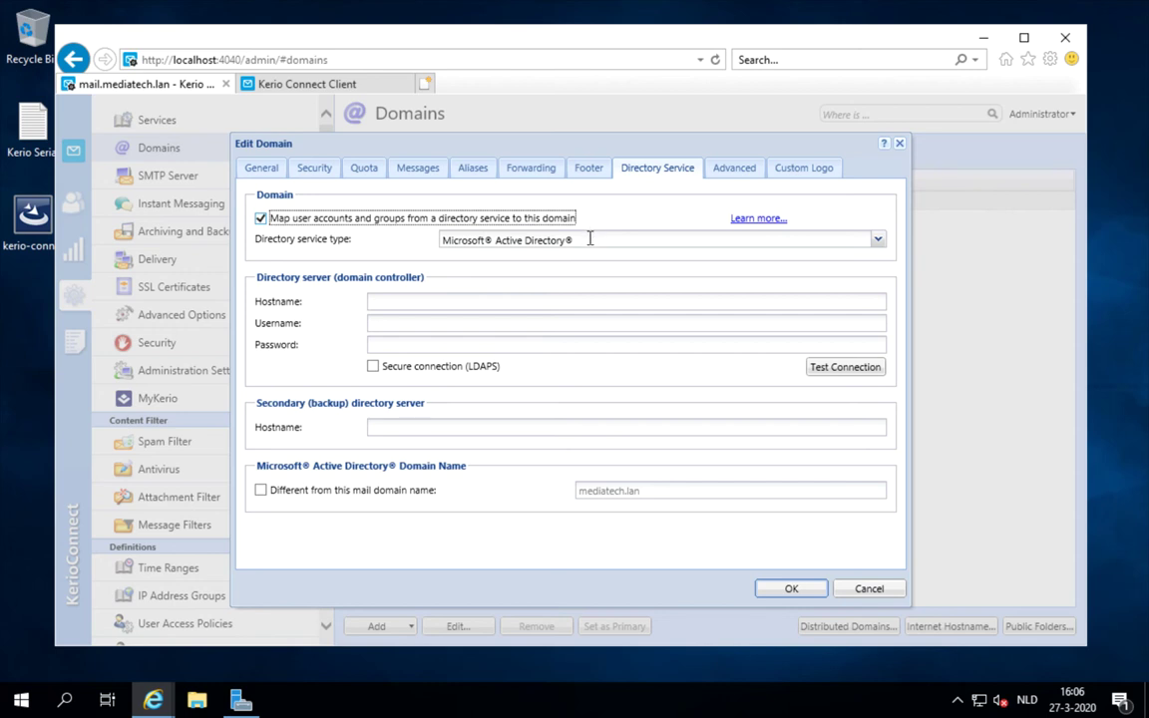
click(876, 240)
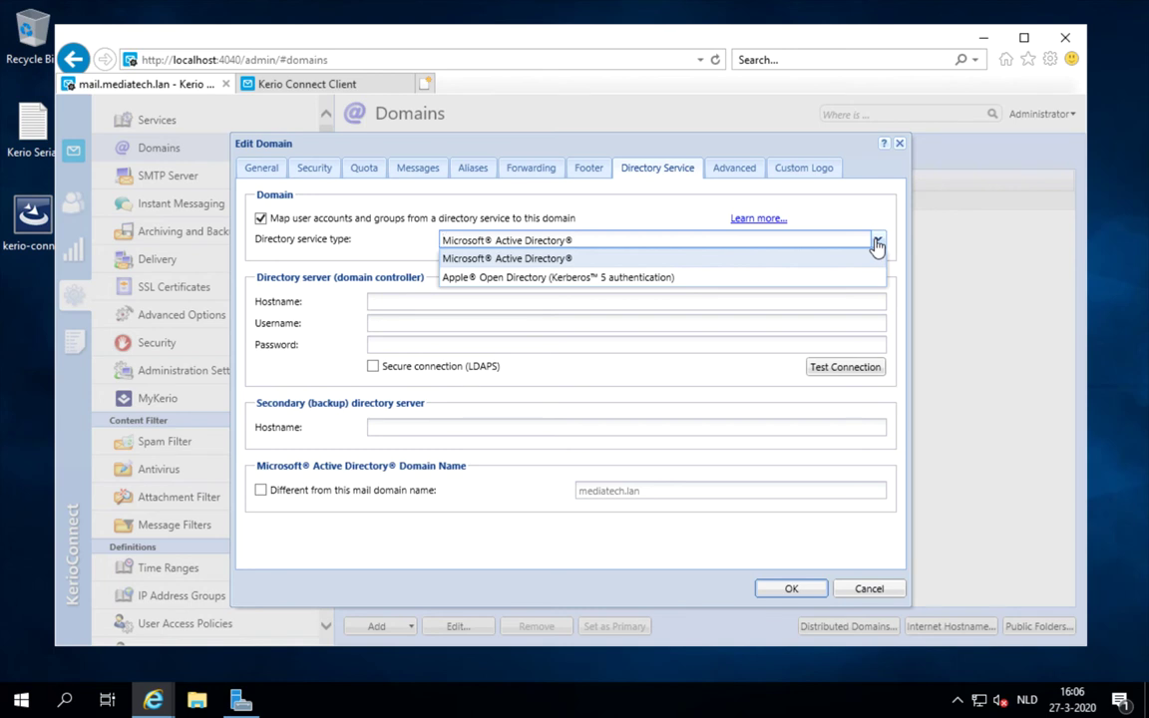
click(861, 260)
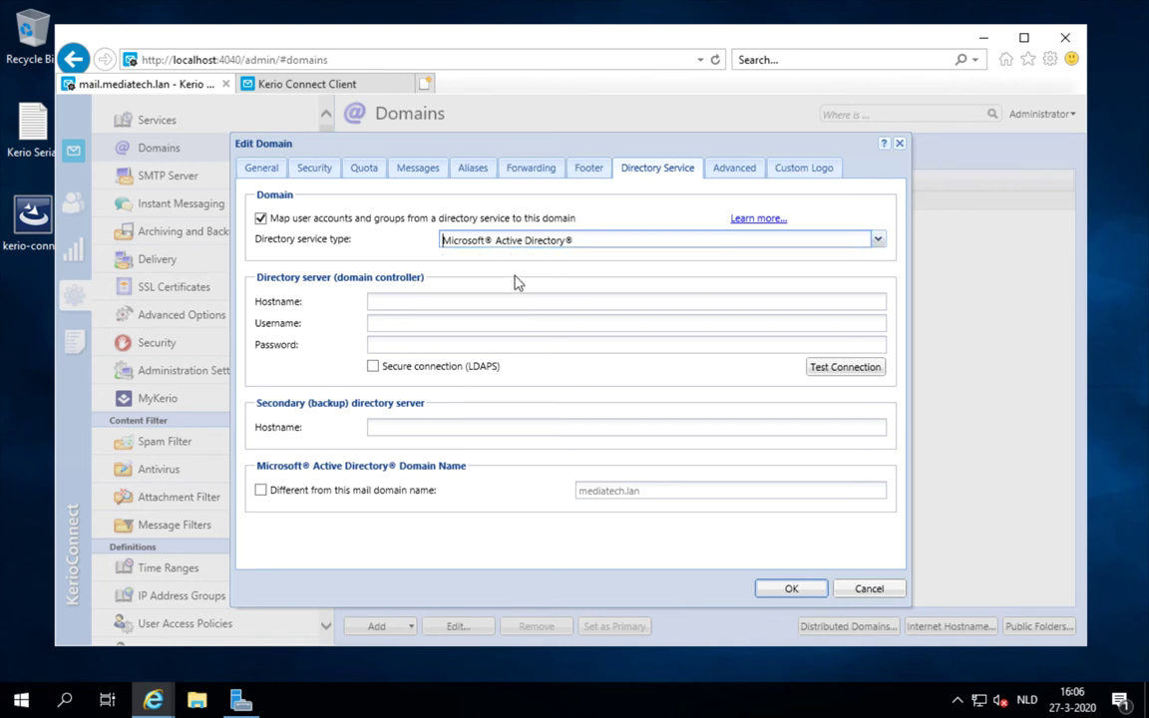
Enter hostname dc1 and the domain administrator's credentials, test the connection successfully, and save
click(462, 300)
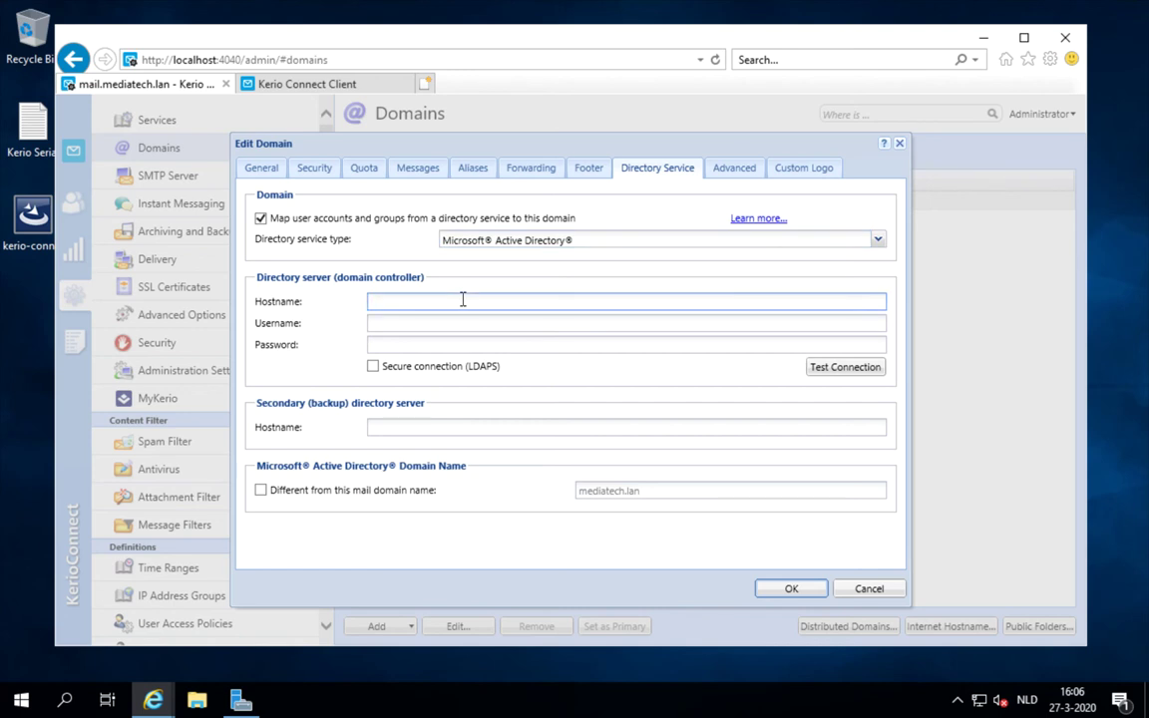
text(dc1)
key(Tab)
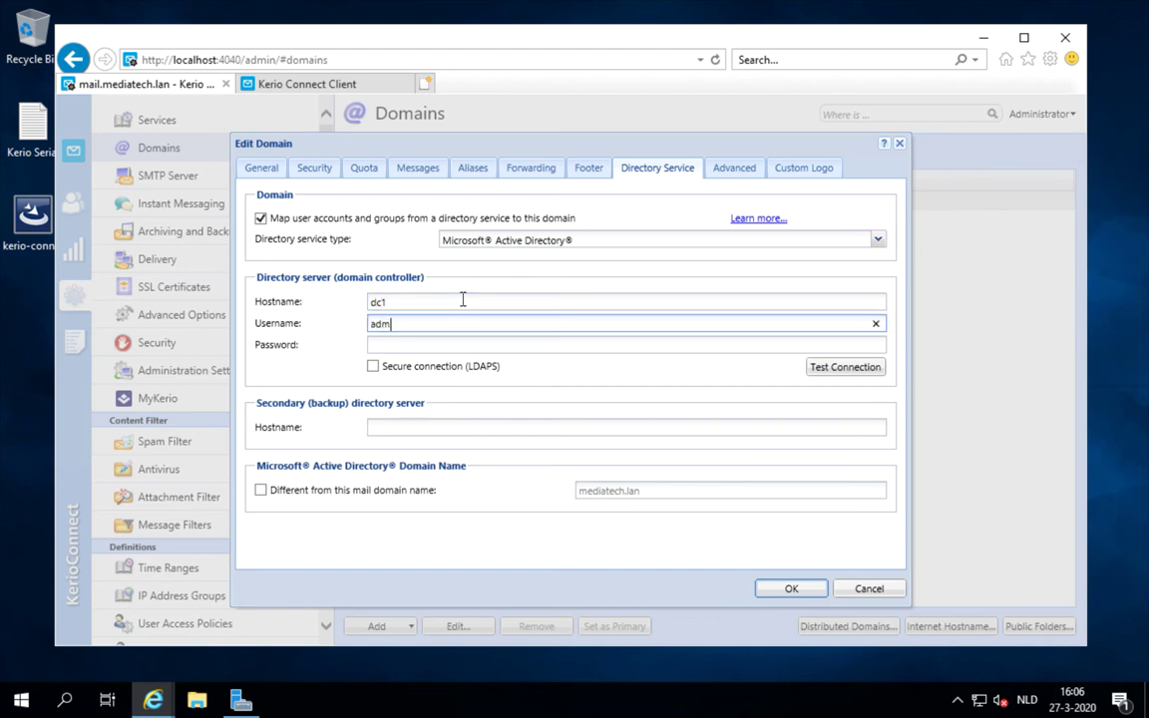
key(Tab)
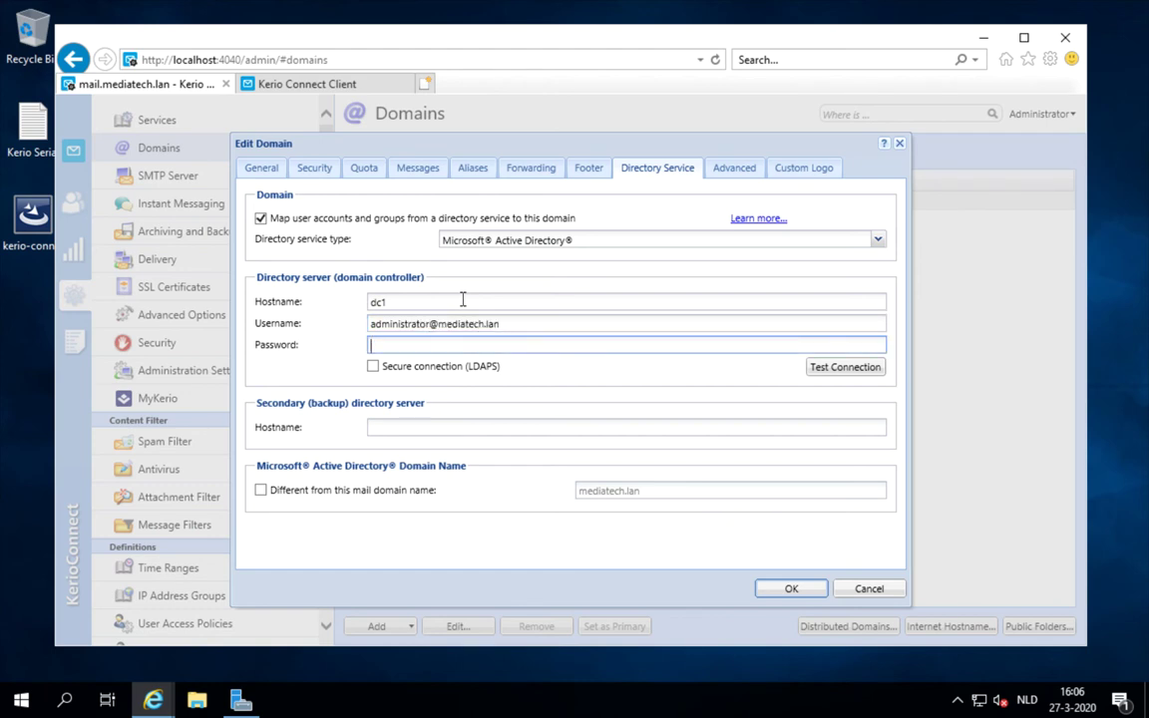
text(••••••••)
click(835, 367)
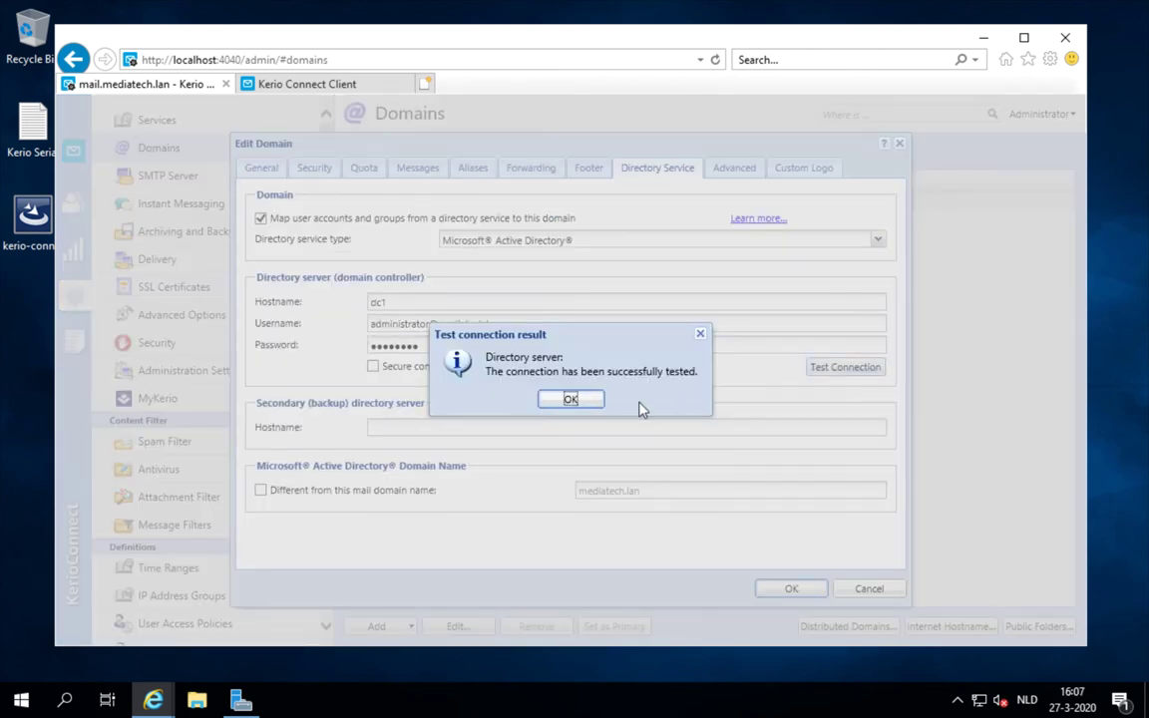
click(599, 402)
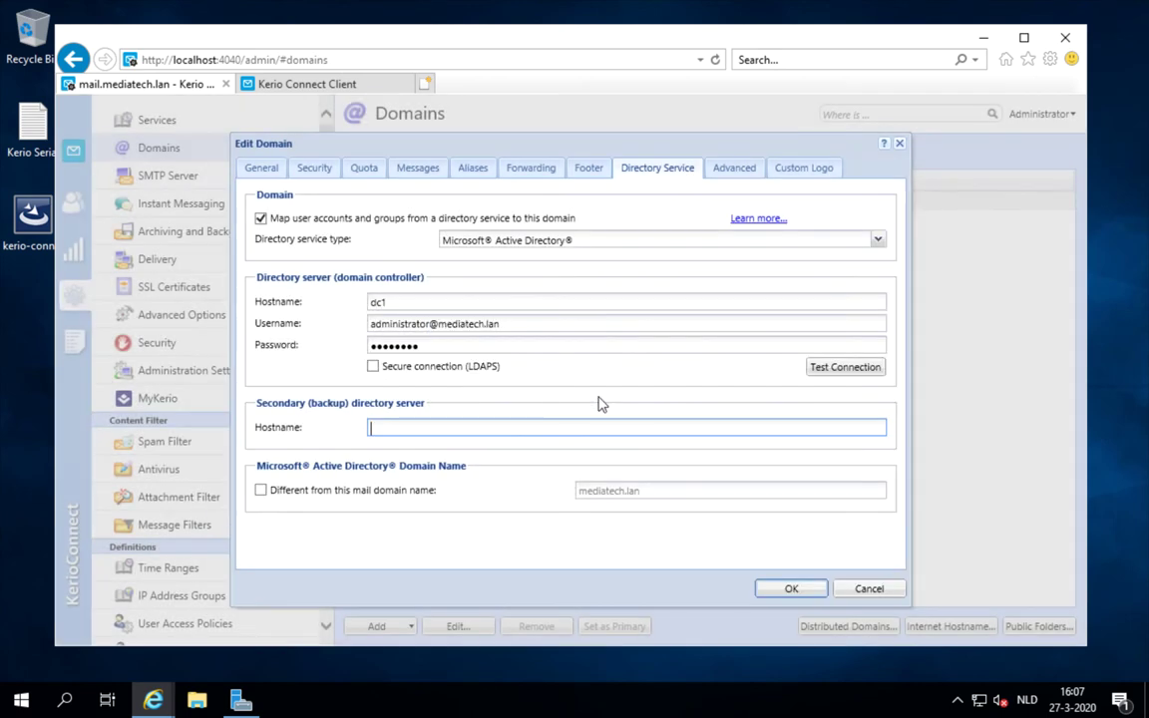
click(778, 592)
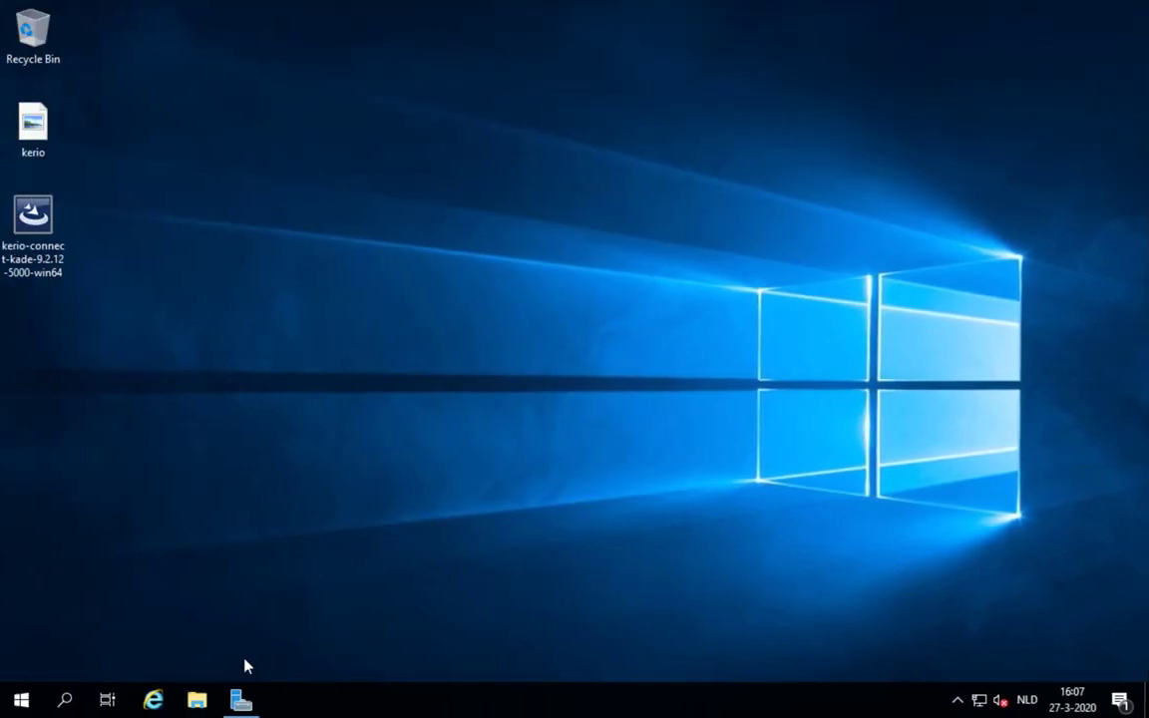
Restore Server Manager and launch Active Directory Users and Computers from its Tools menu
click(241, 701)
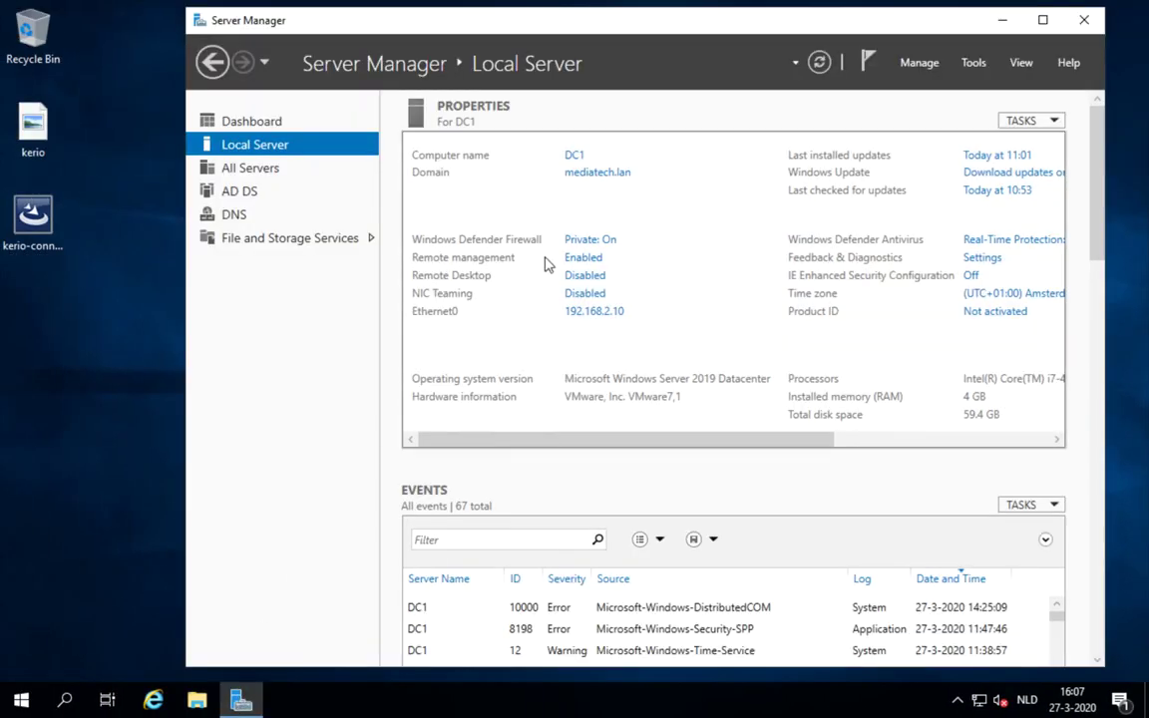
drag(620, 24, 523, 40)
click(883, 78)
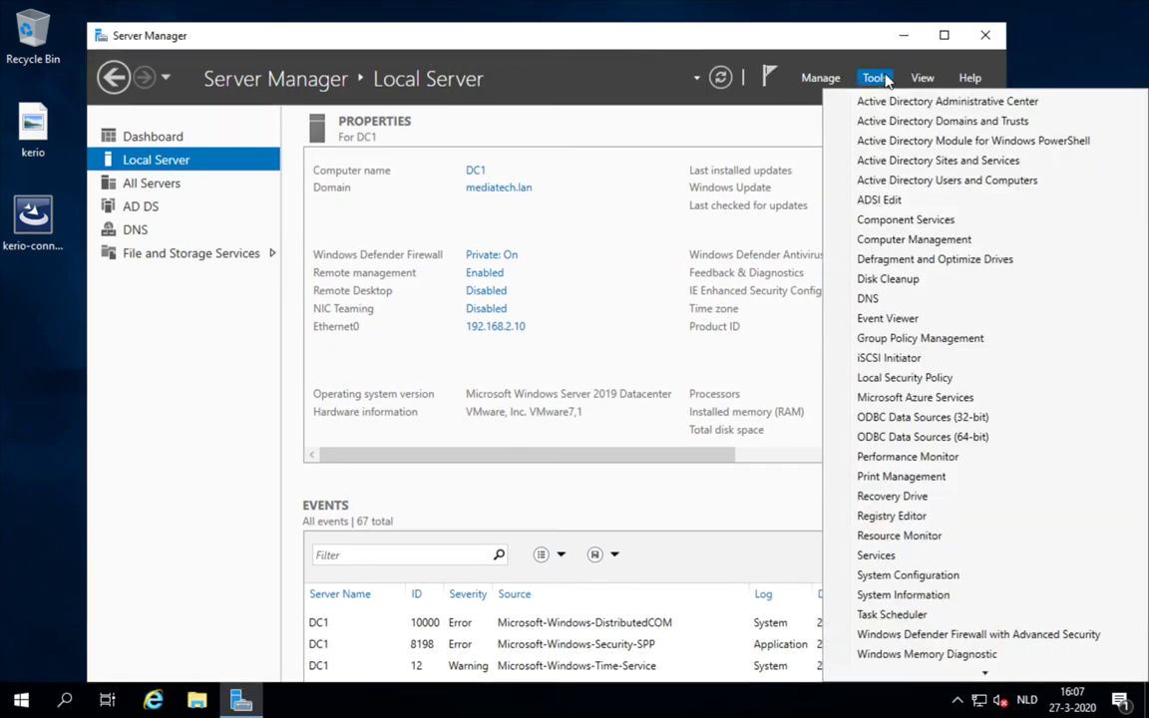
click(886, 183)
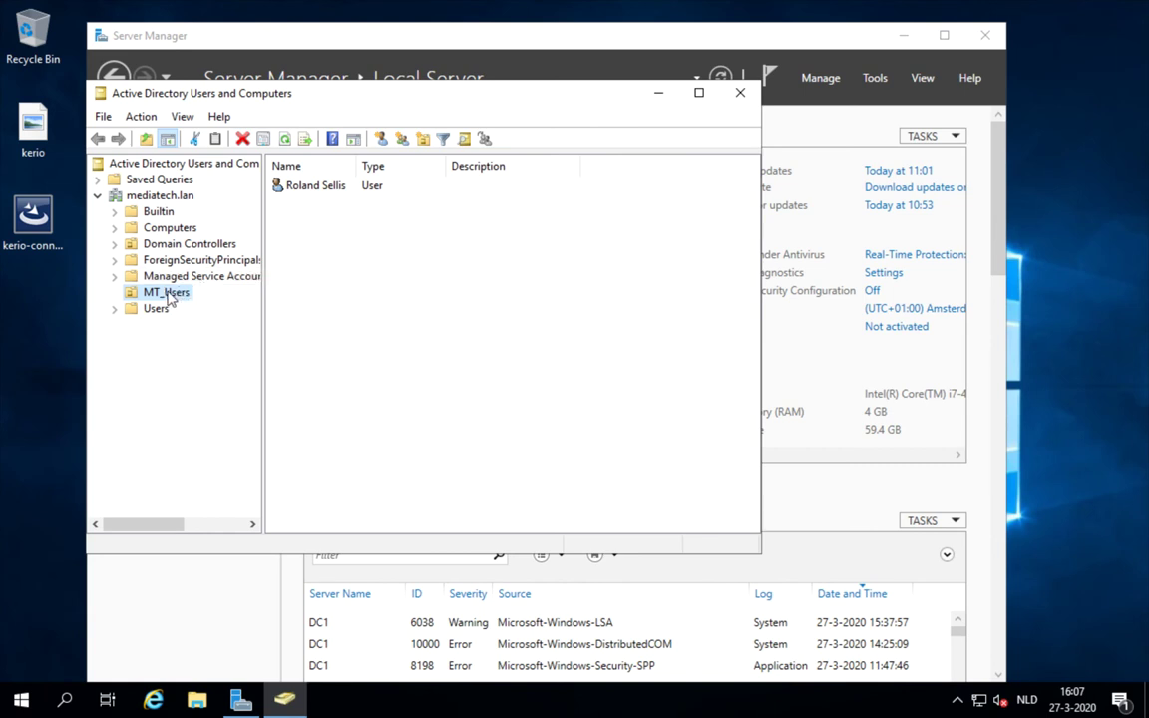
Create a new user in MT_Users, entering the person's first name, last name and logon name
click(314, 299)
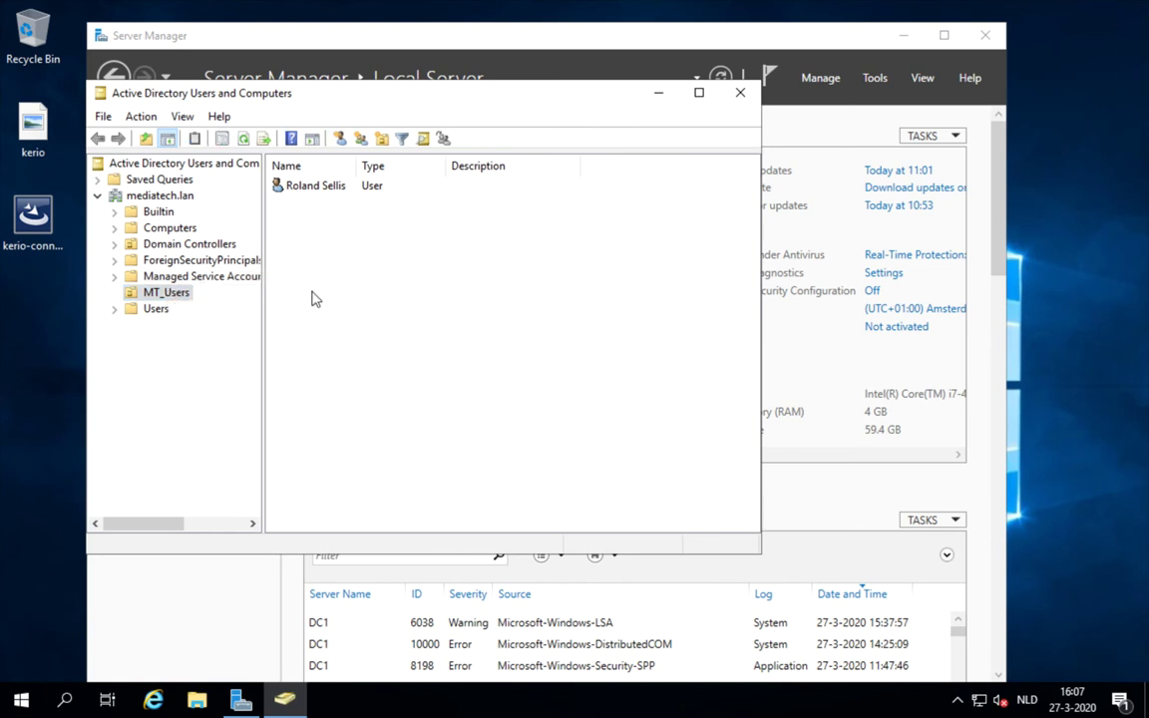
right_click(312, 295)
mouse_move(368, 369)
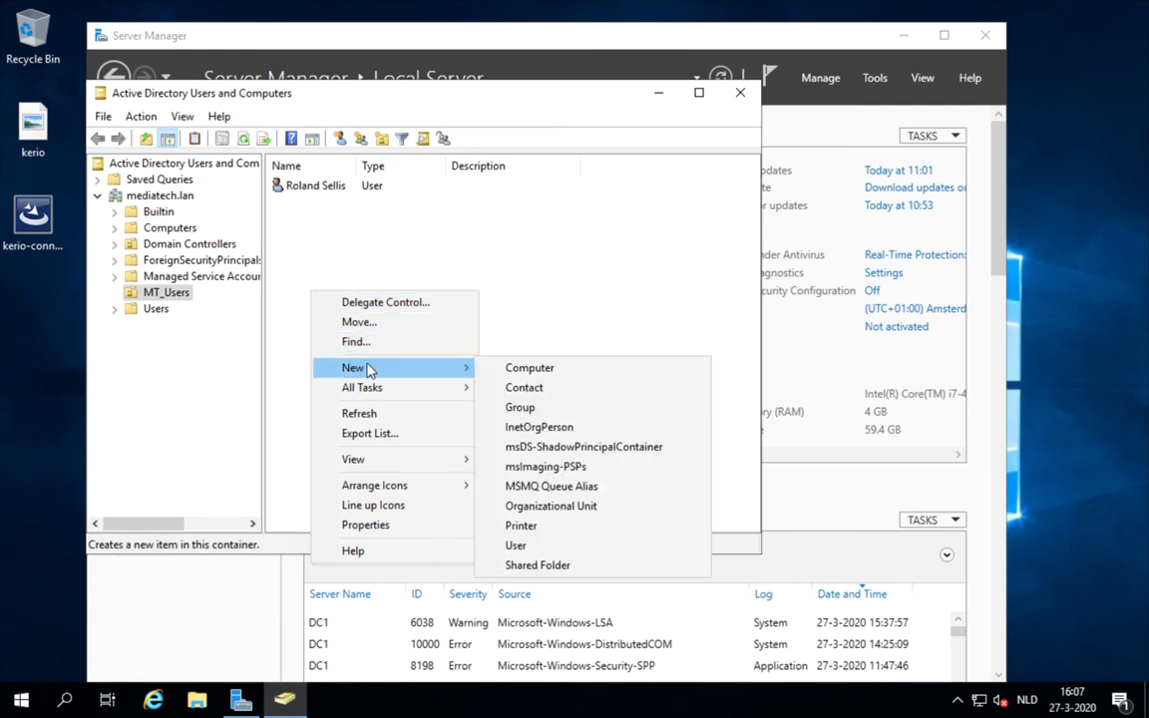
click(517, 545)
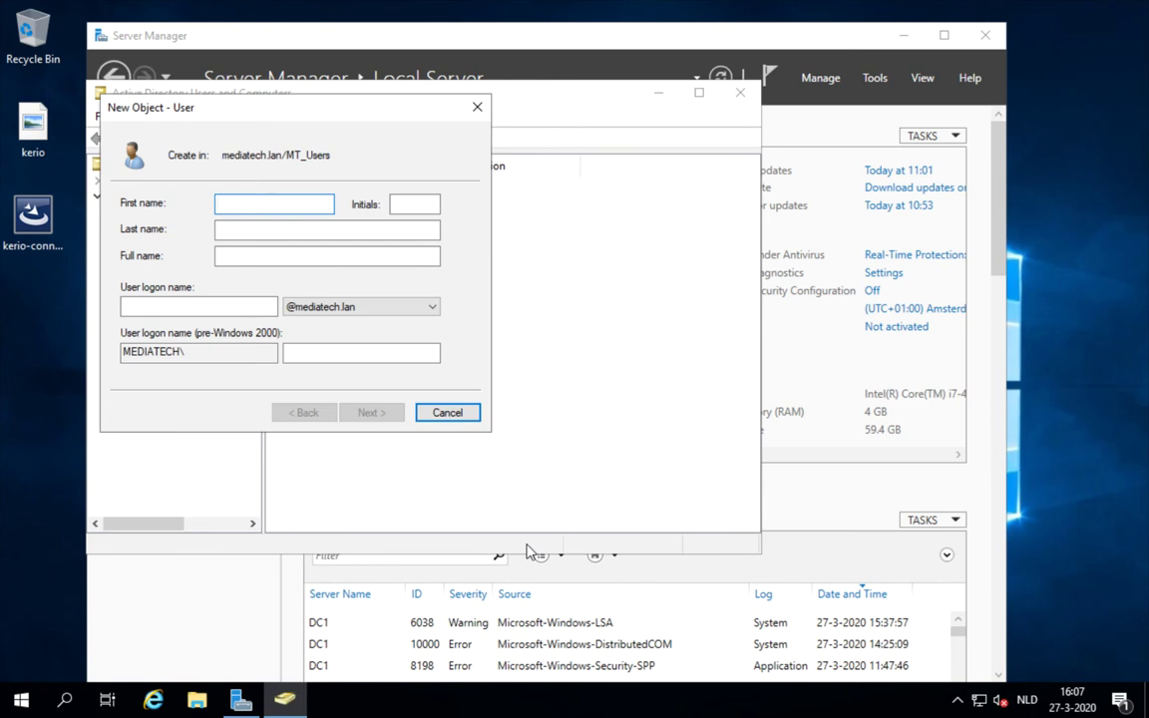
key(Tab)
key(Tab)
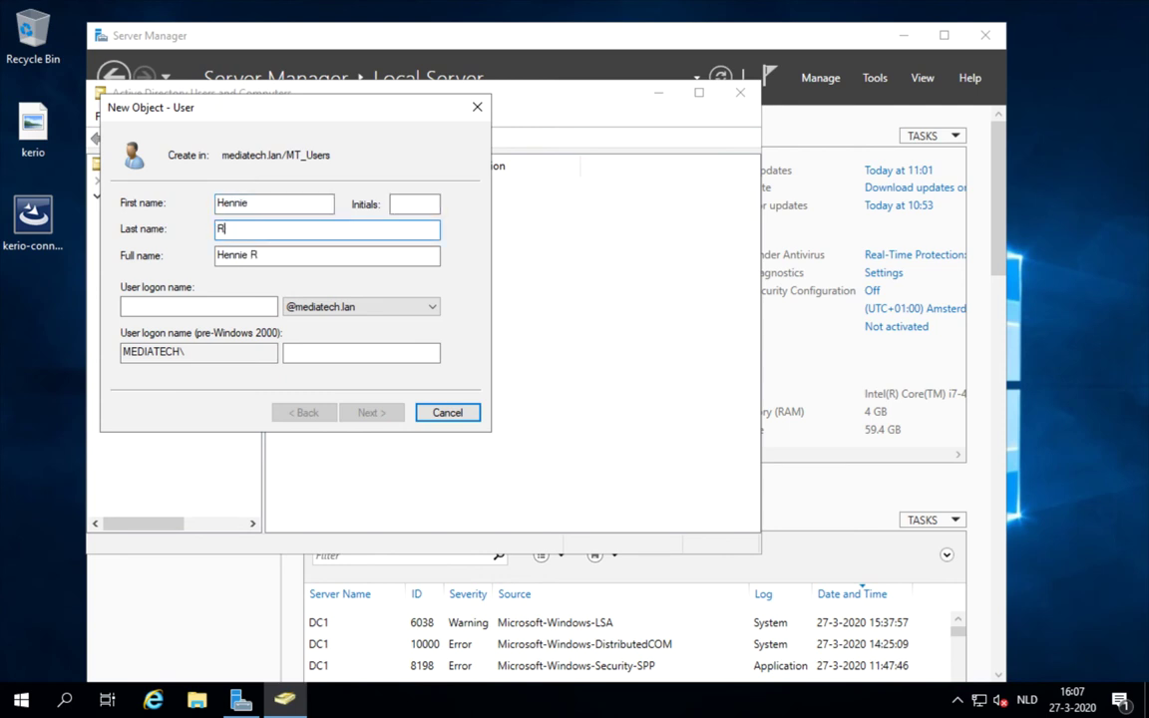
key(Tab)
key(Tab)
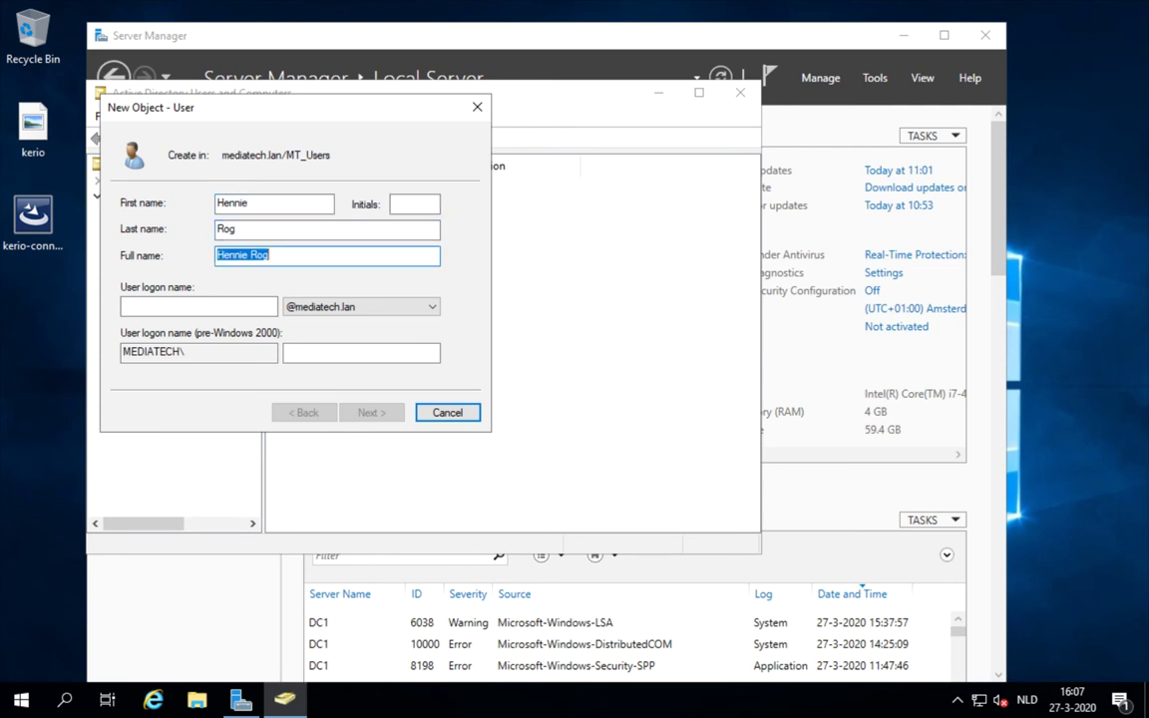
text(rog)
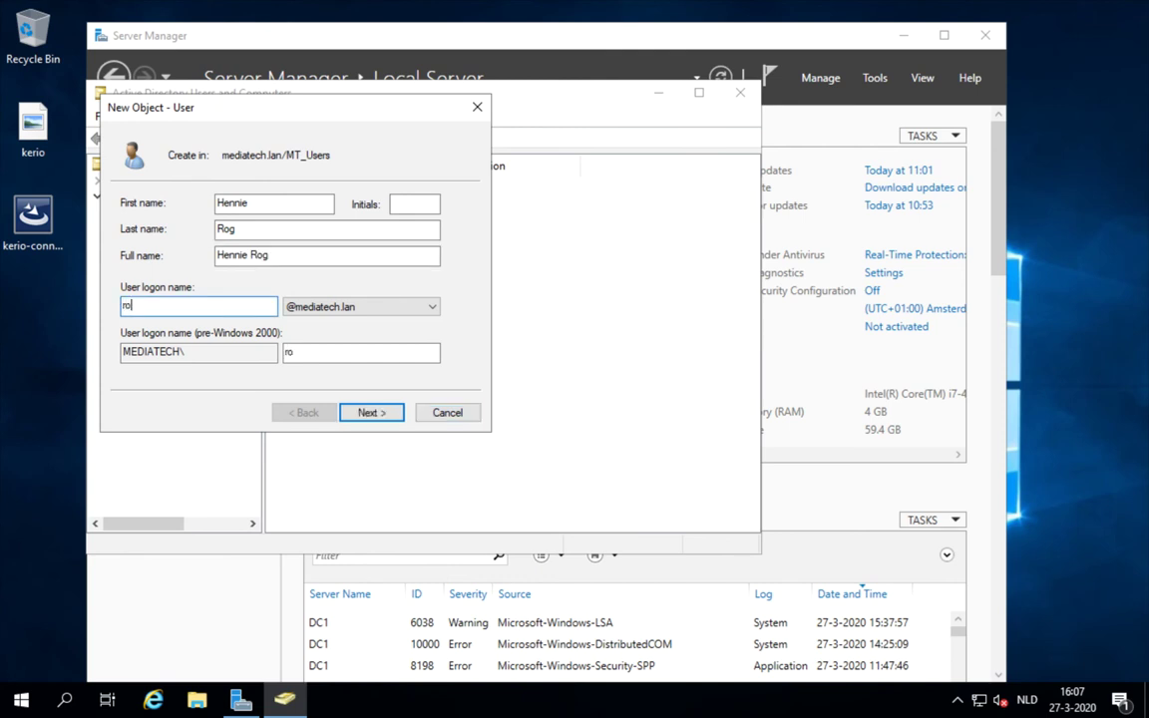
click(385, 415)
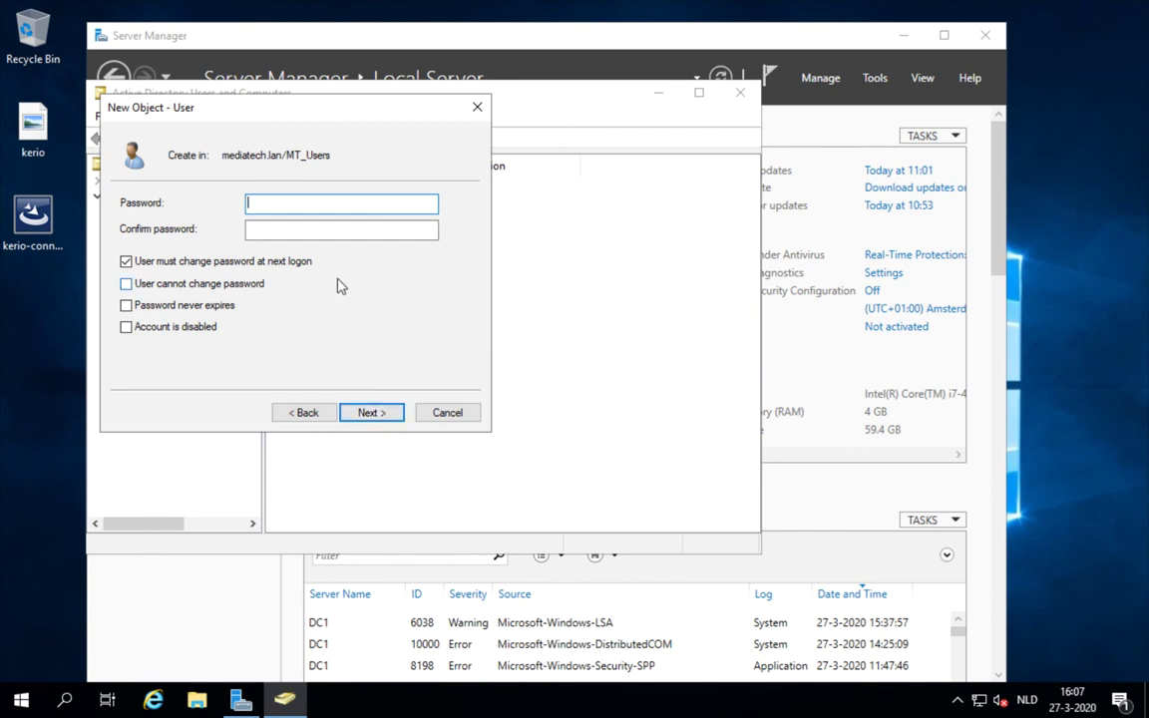
Set and confirm the password: no change at next logon, user cannot change it, never expires
text(••••••••)
key(Tab)
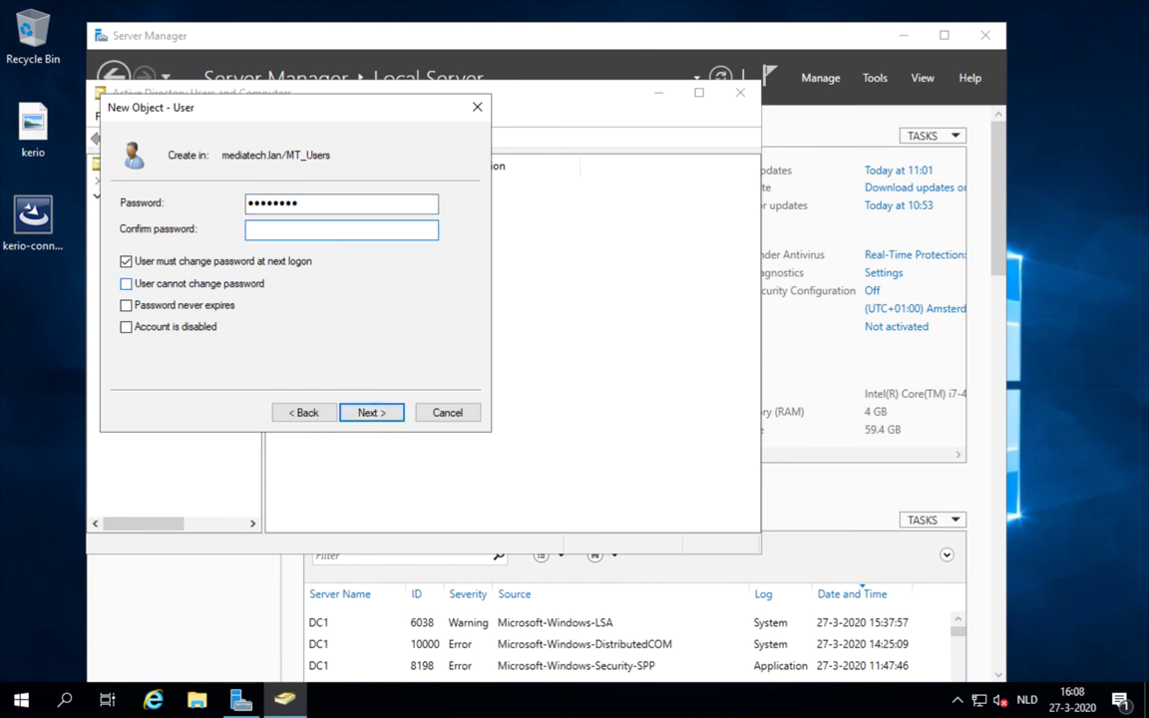
text(••••••••)
click(125, 260)
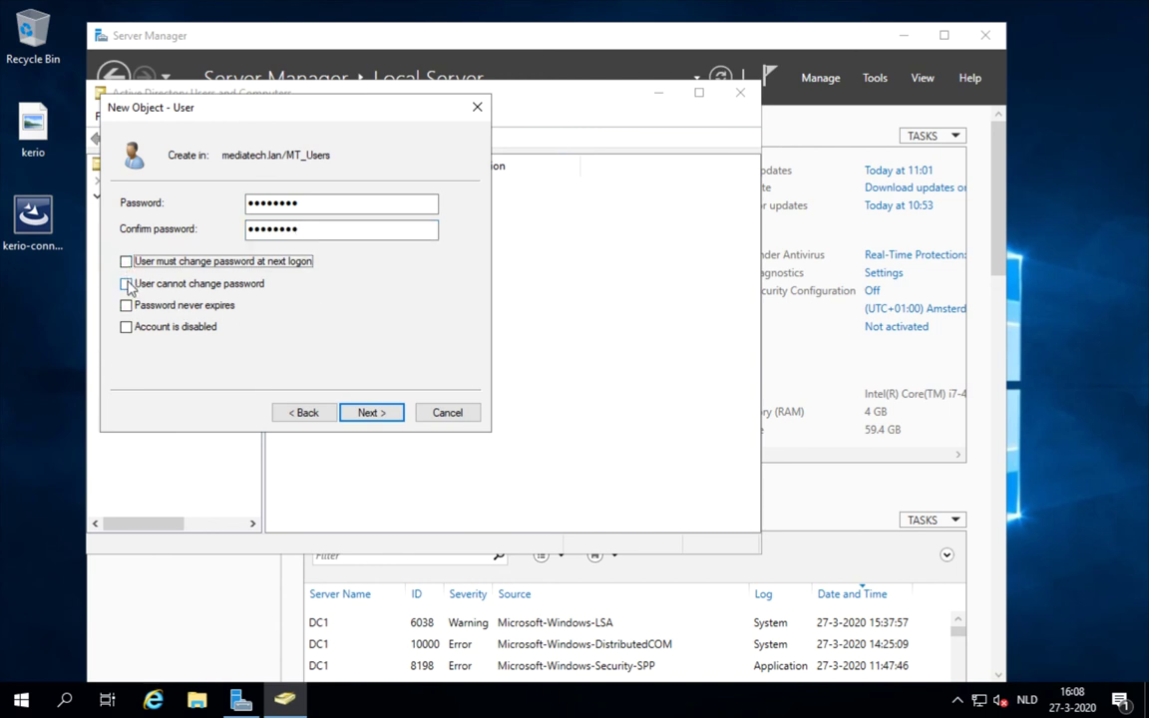
click(126, 284)
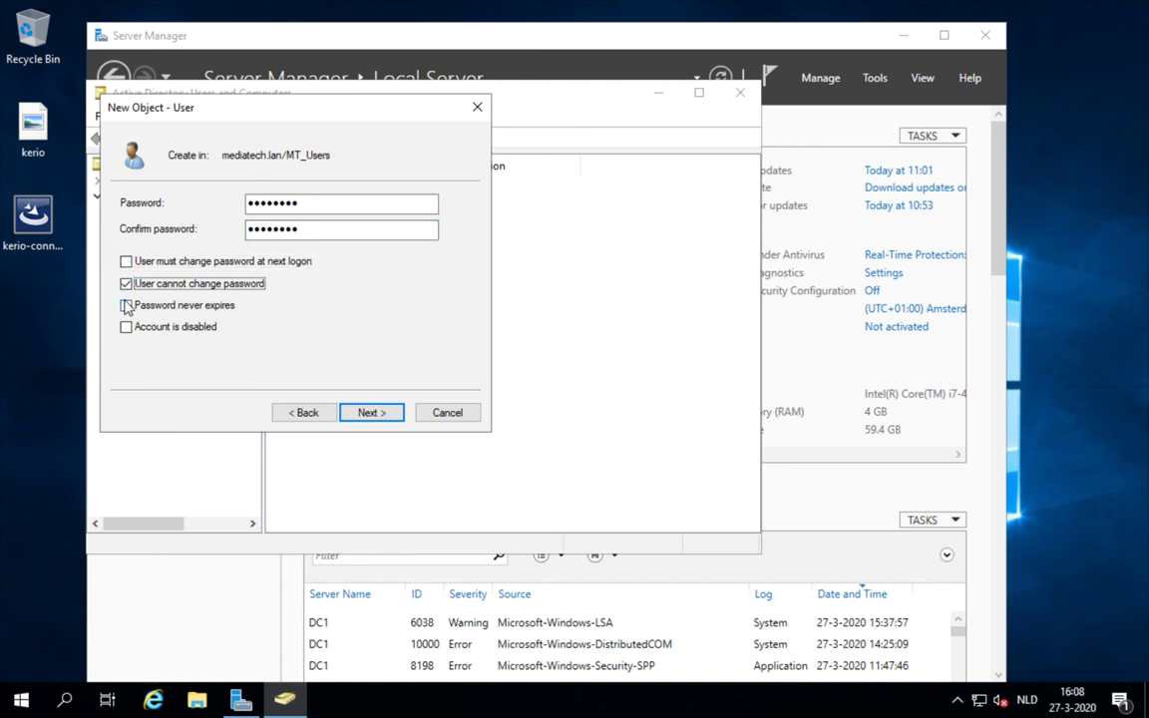
click(126, 305)
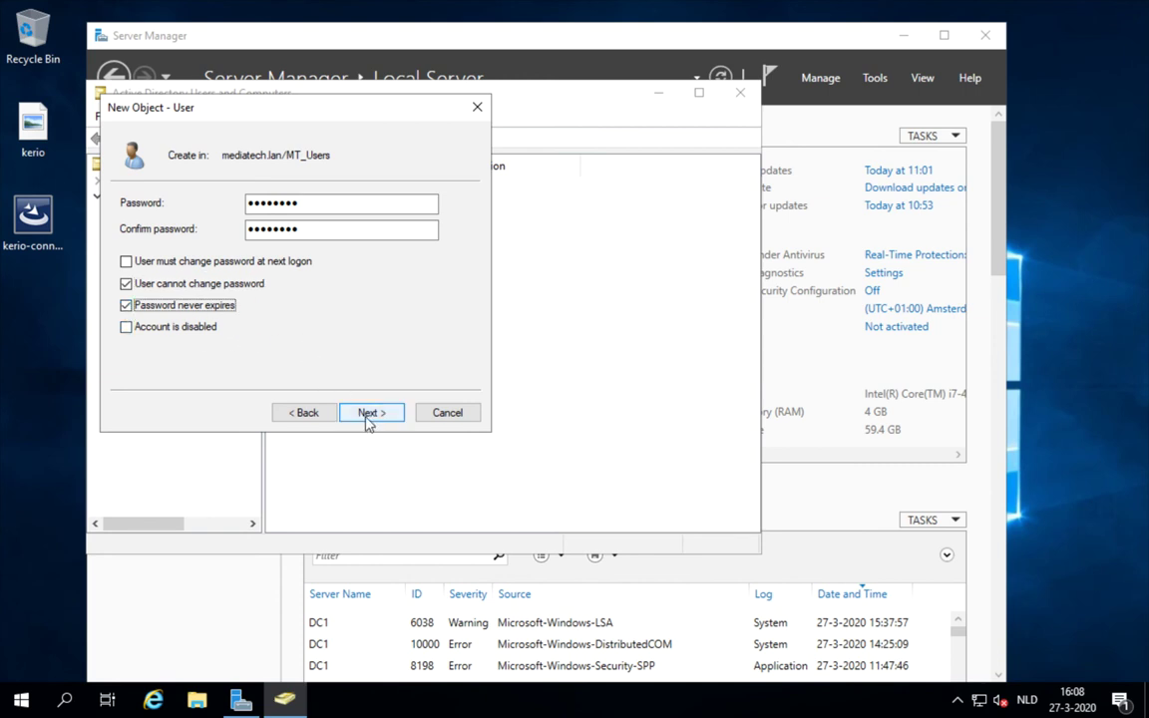
click(367, 415)
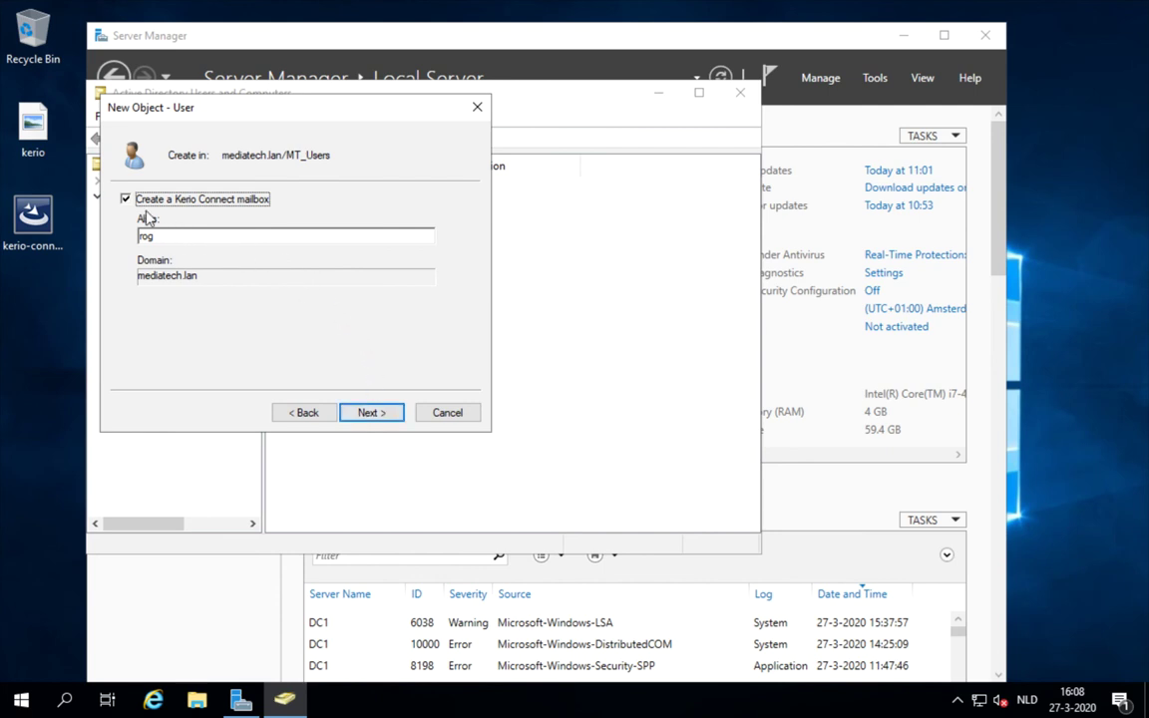
Enter the Kerio Connect mailbox alias and finish creating the user account
click(226, 236)
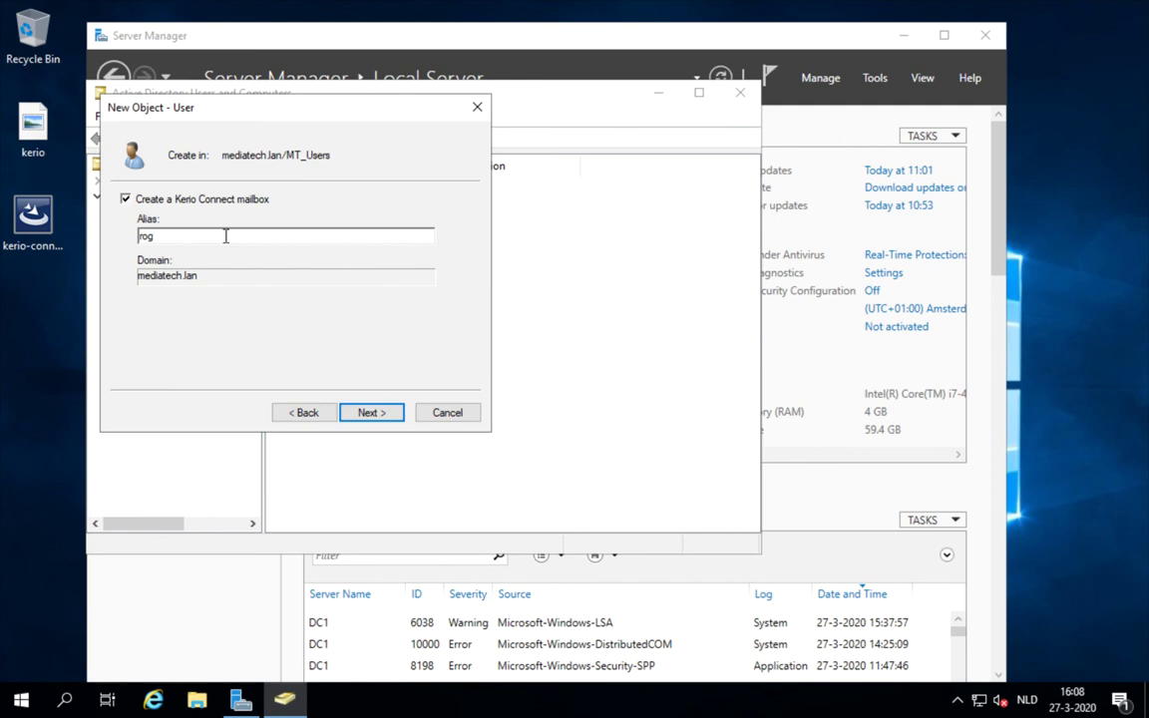
text(rogl)
click(361, 413)
click(360, 414)
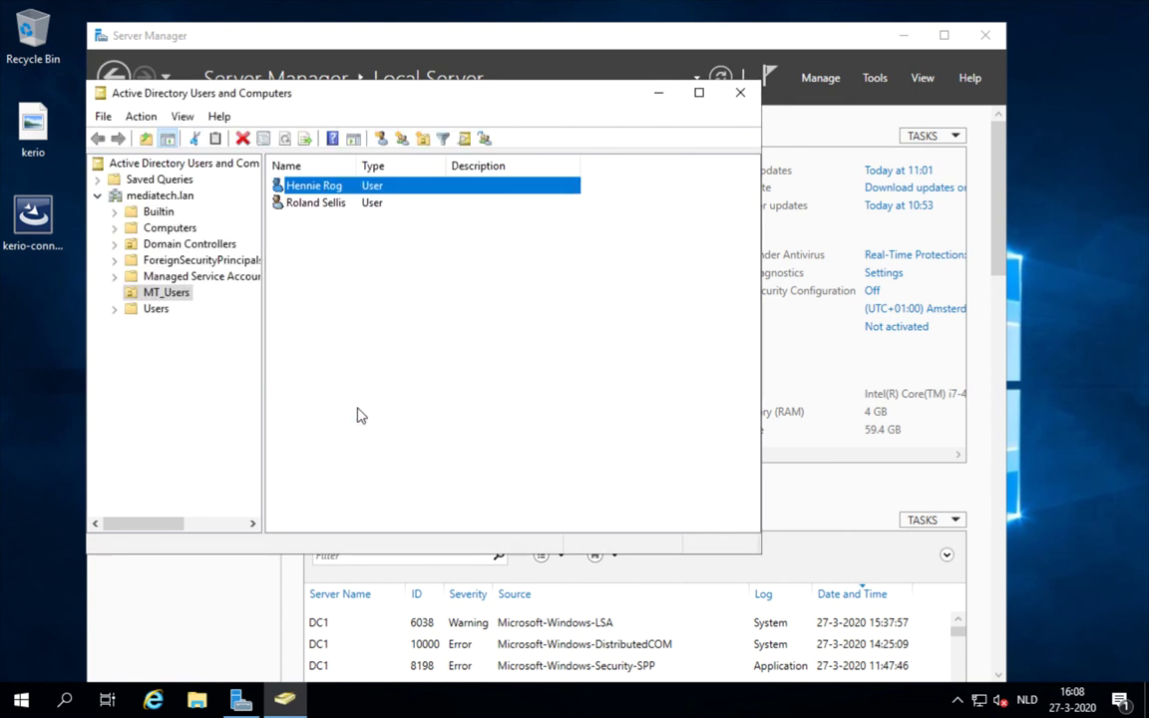
click(361, 416)
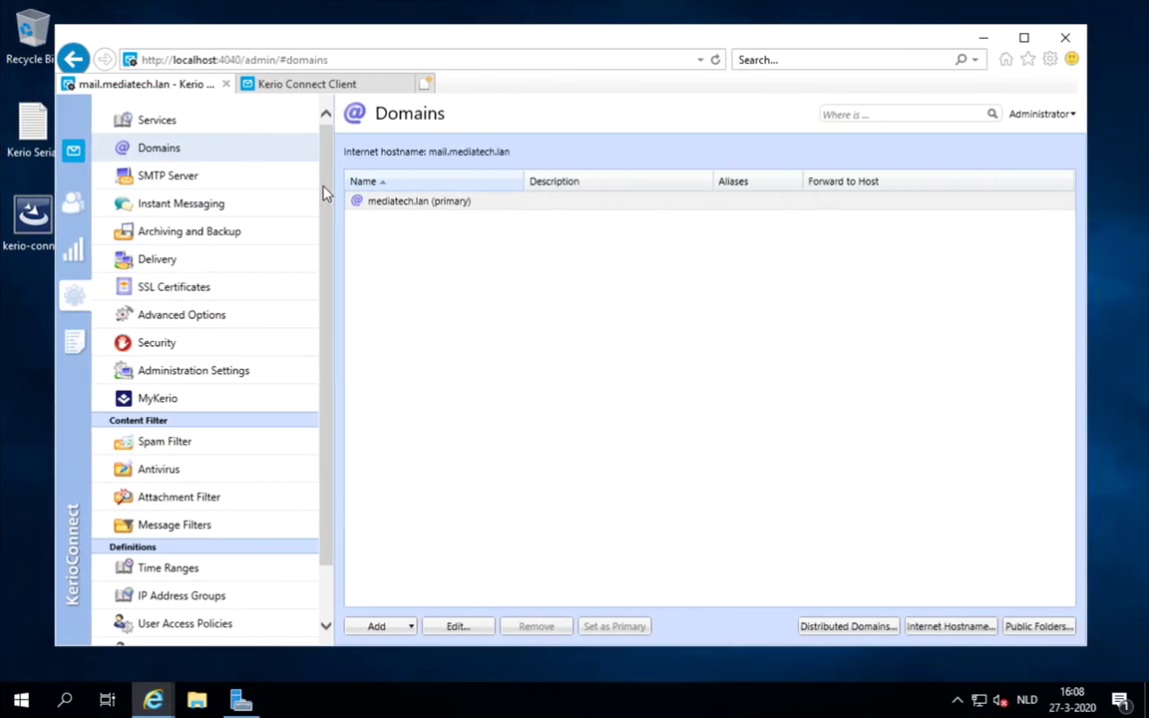
Open the Users list for mediatech.lan and select the newly synced Active Directory user
click(71, 203)
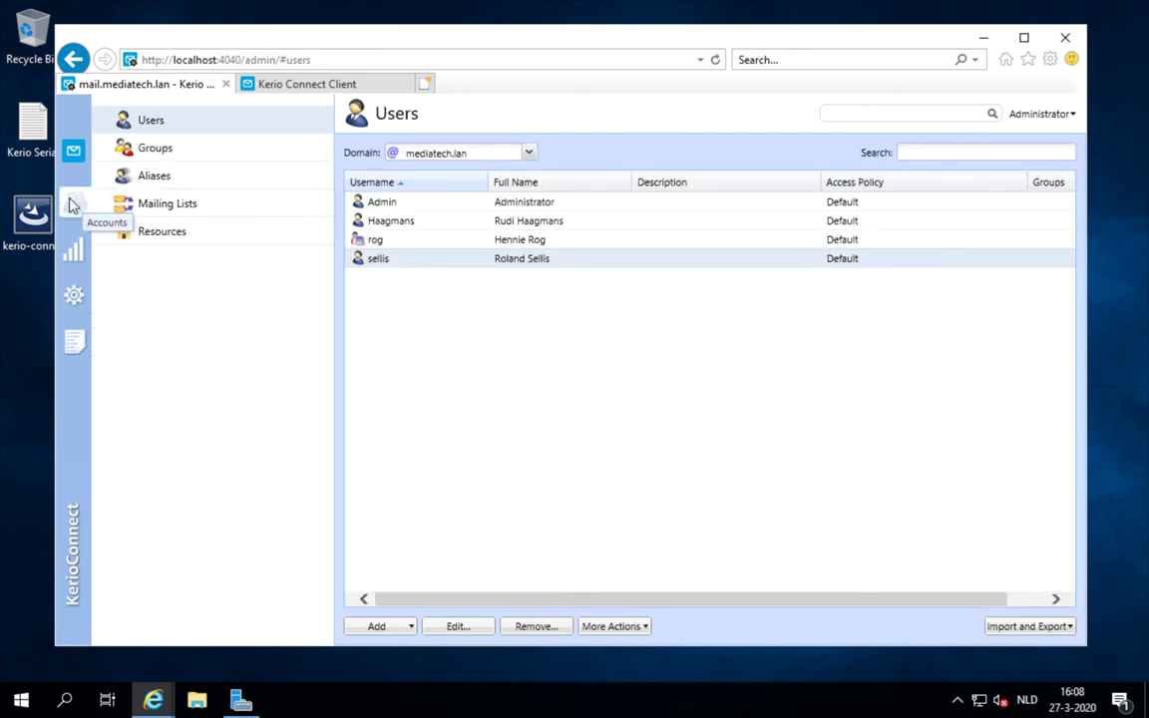
click(392, 243)
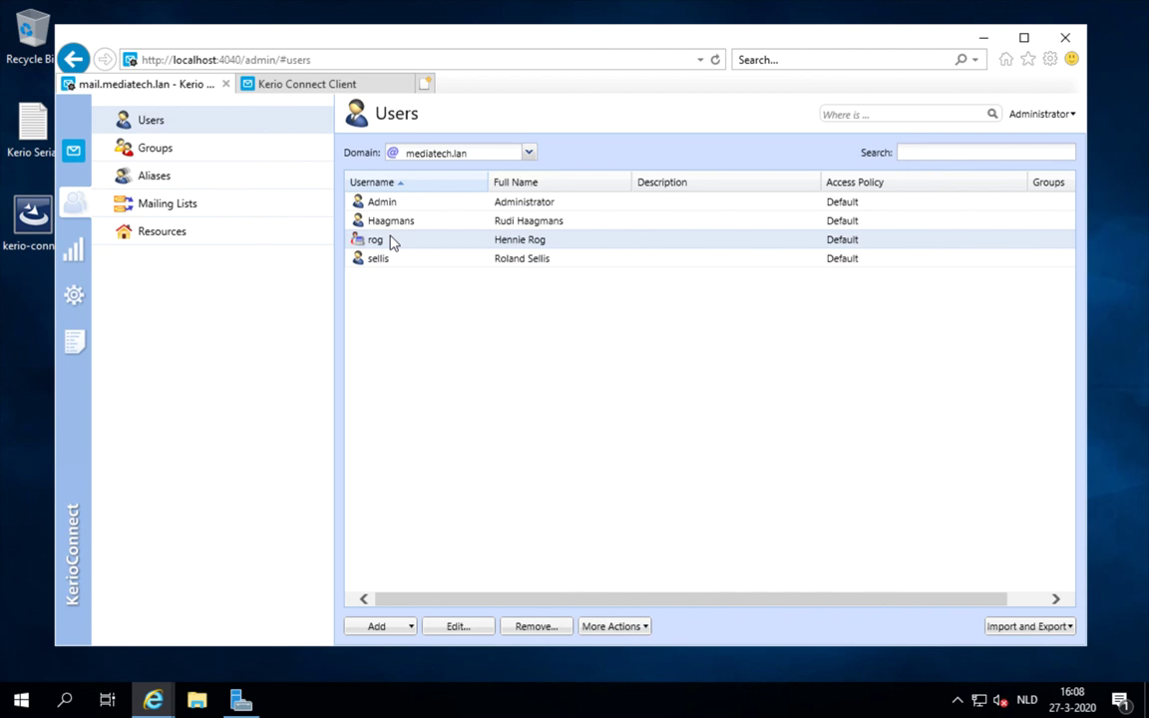